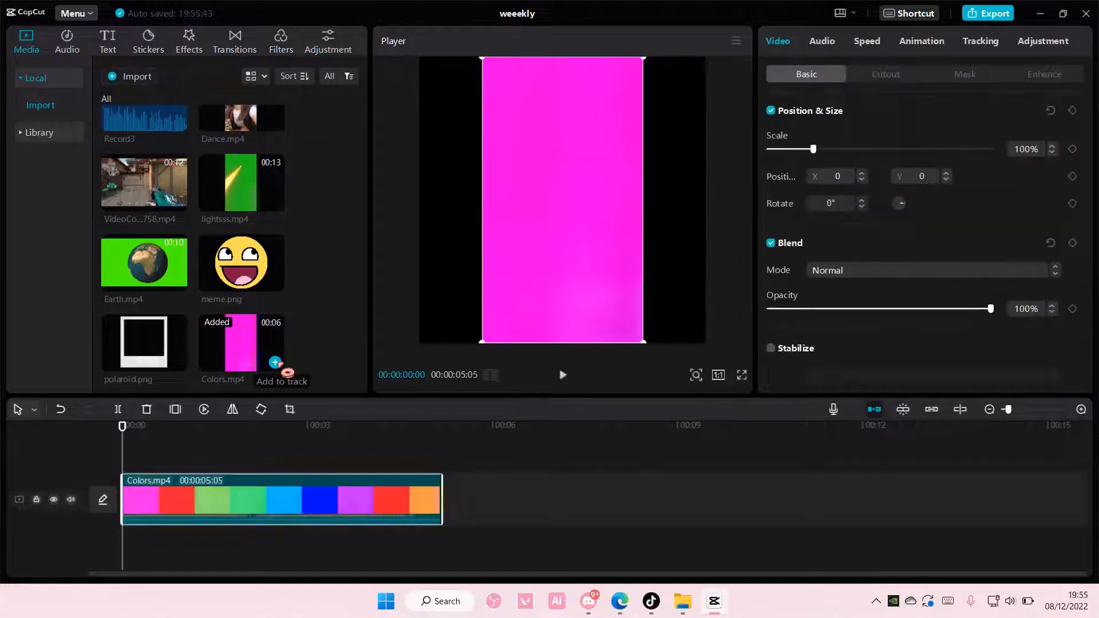
Scale the Colors.mp4 clip to 177% so that it fills the canvas, and mute its track
{"action": "left_click_drag", "start_coordinate": [644, 344], "coordinate": [729, 404]}
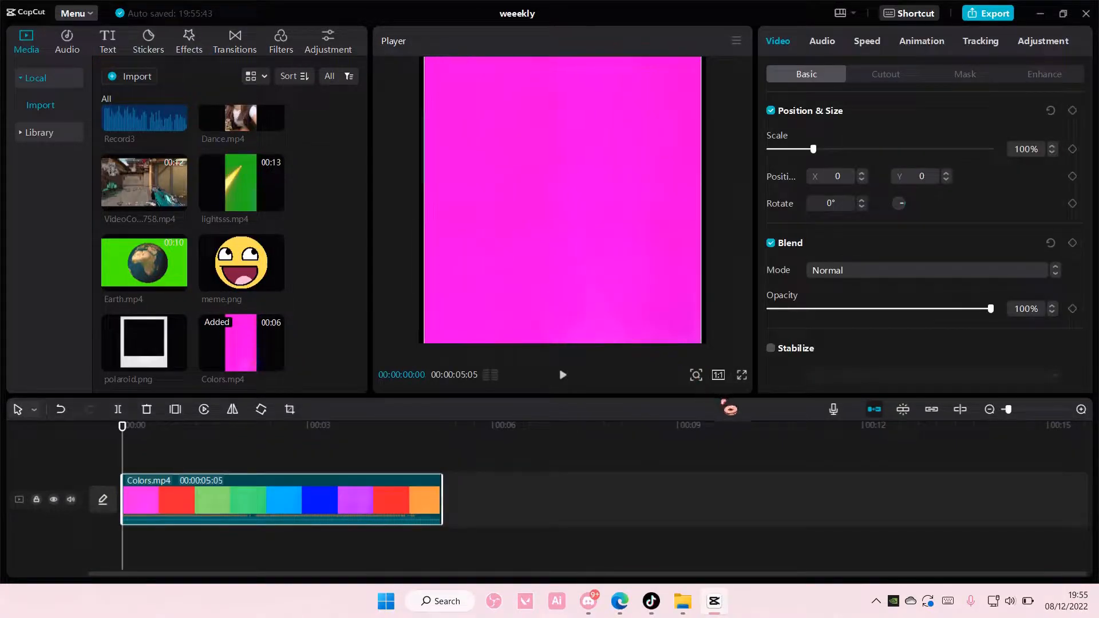
{"action": "left_click", "coordinate": [71, 501]}
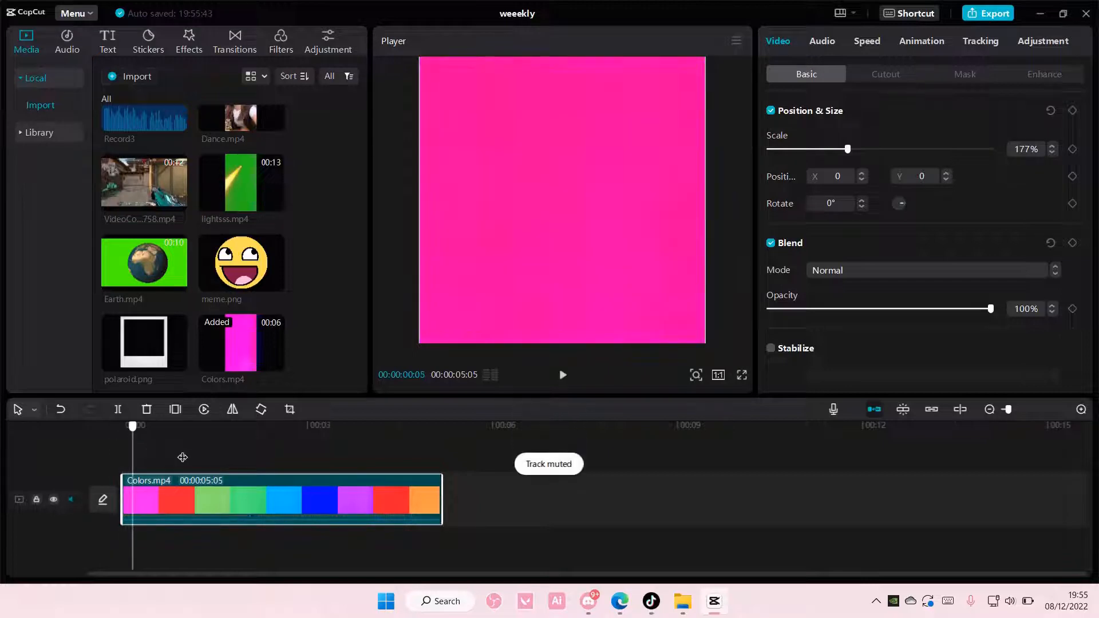
Set the playback speed of the Colors.mp4 clip to 1.6x
{"action": "left_click_drag", "start_coordinate": [183, 458], "coordinate": [375, 484]}
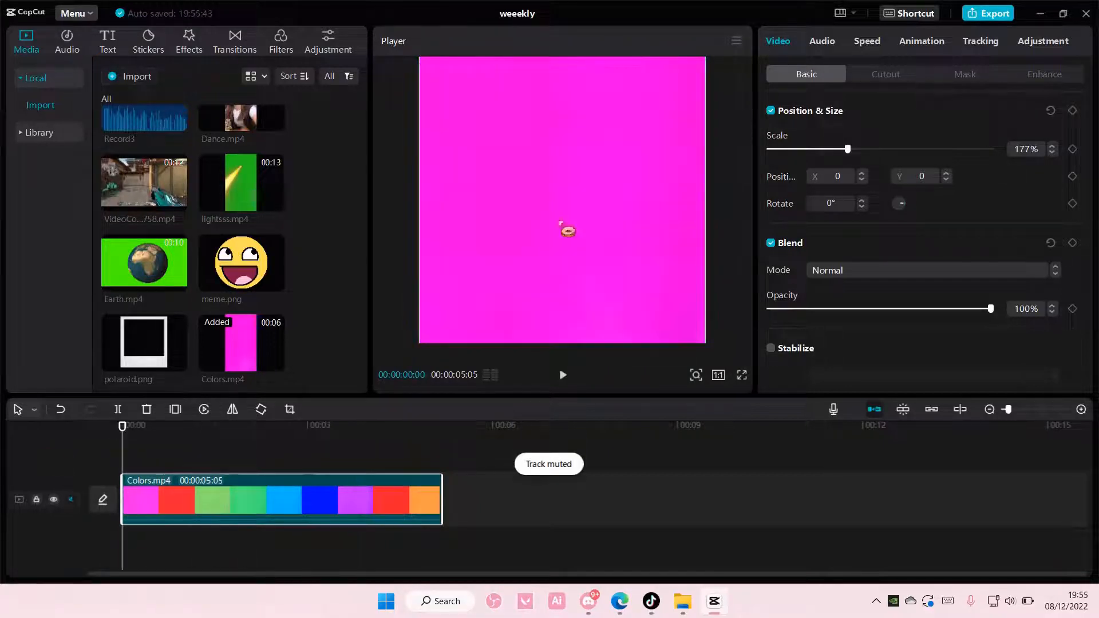
{"action": "left_click", "coordinate": [867, 41]}
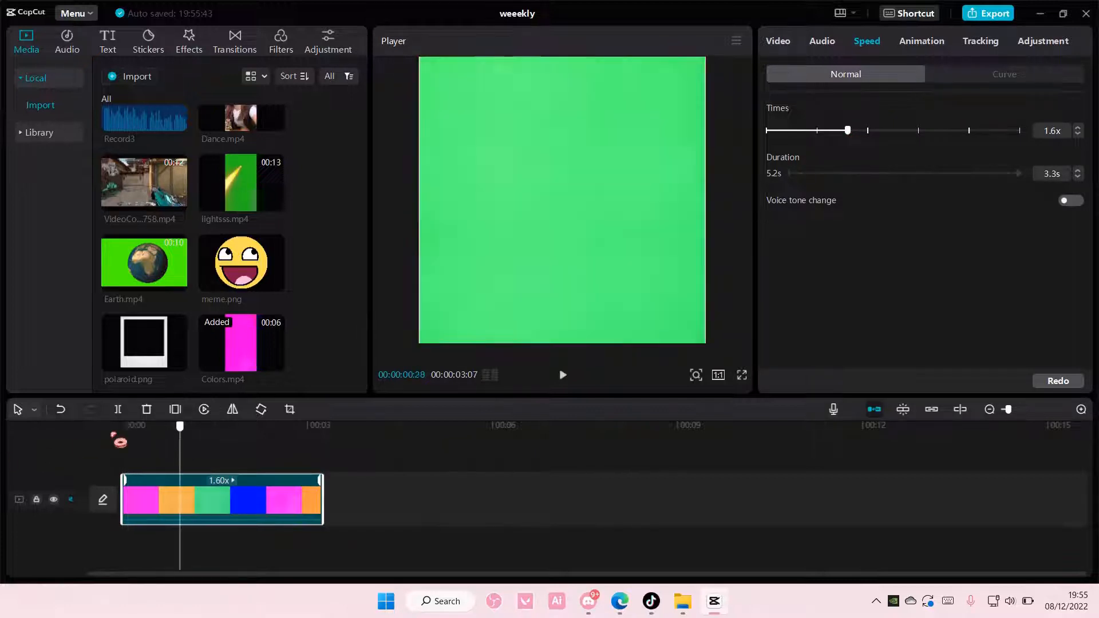
Apply a Rectangle mask to the Colors.mp4 clip and invert it so only a coloured border remains
{"action": "left_click", "coordinate": [778, 40]}
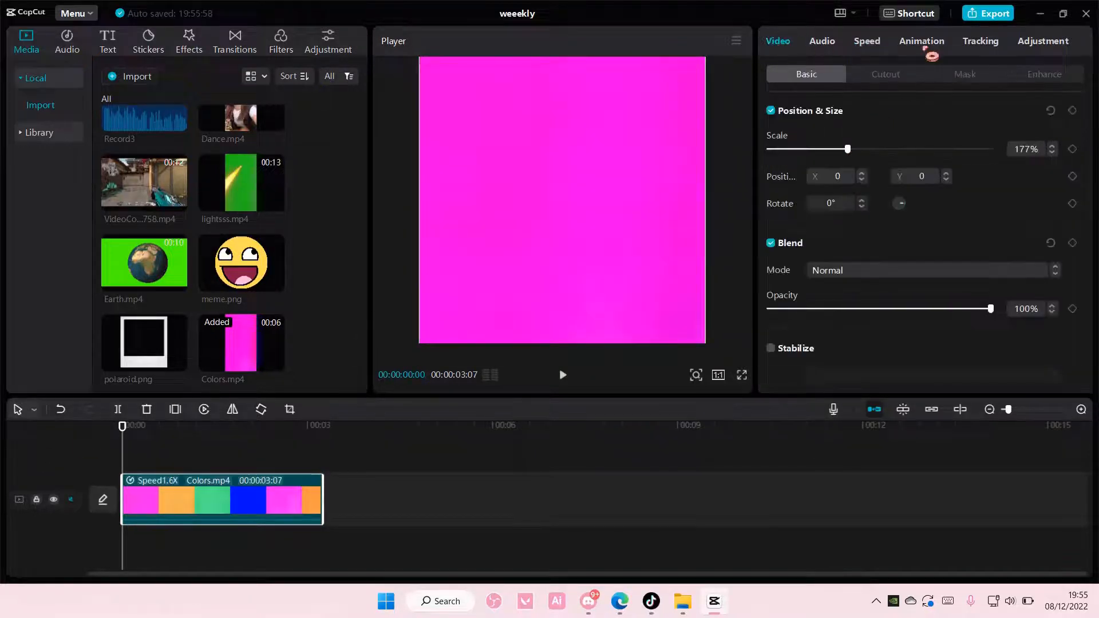
{"action": "left_click", "coordinate": [971, 80]}
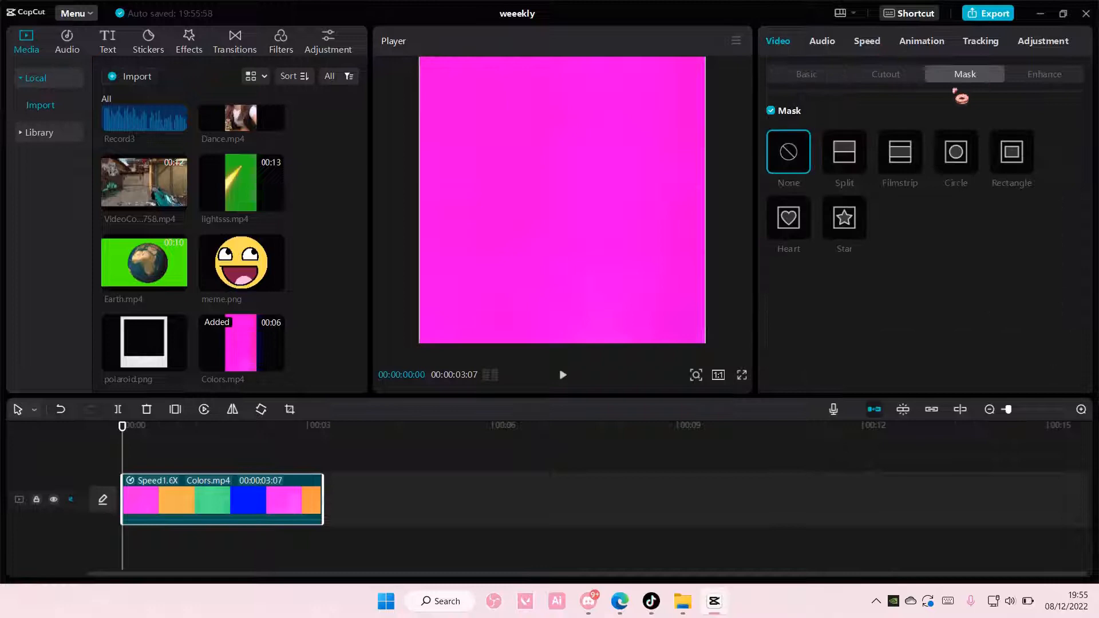
{"action": "left_click", "coordinate": [1023, 154]}
{"action": "left_click", "coordinate": [1032, 112]}
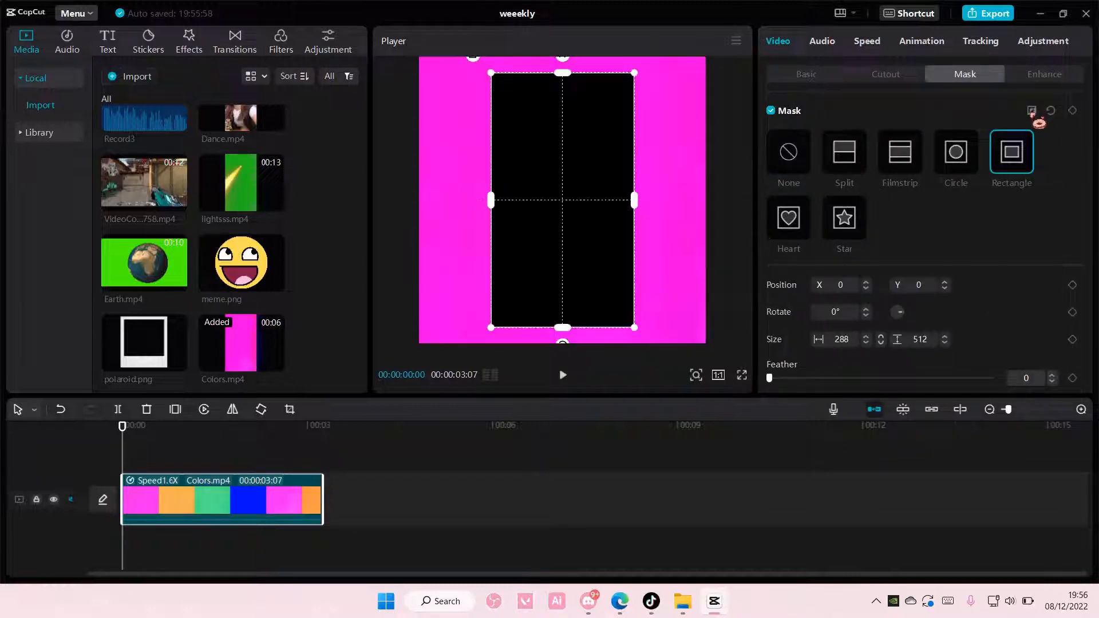
Resize the rectangle mask to about 506 by 503 and set its feather to 4
{"action": "left_click_drag", "start_coordinate": [634, 198], "coordinate": [691, 205]}
{"action": "left_click_drag", "start_coordinate": [564, 78], "coordinate": [564, 75]}
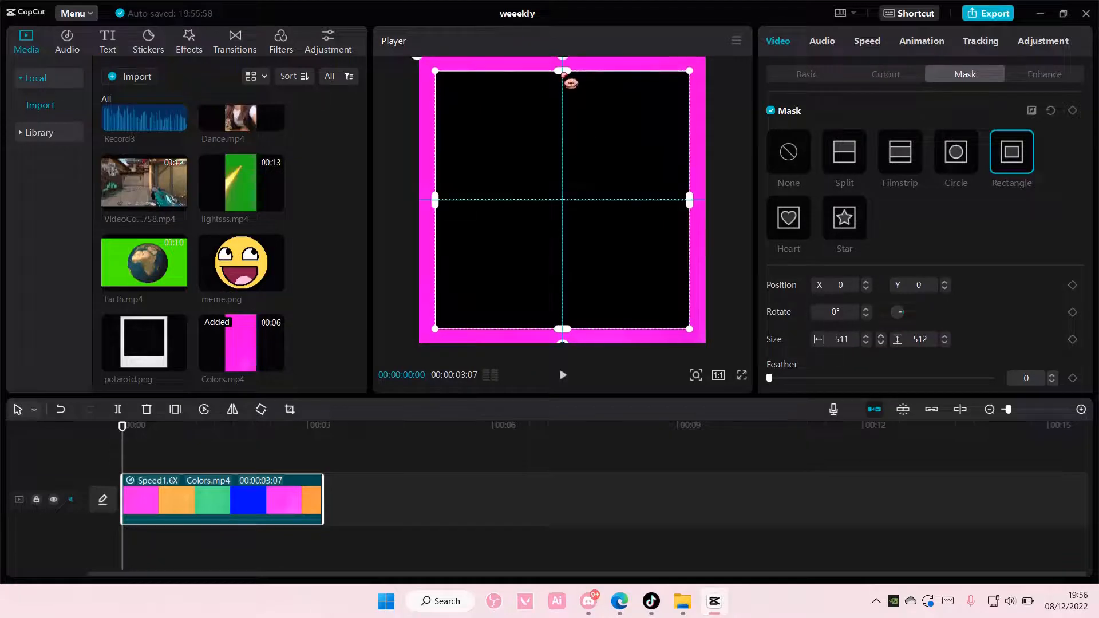
{"action": "left_click_drag", "start_coordinate": [689, 203], "coordinate": [693, 201]}
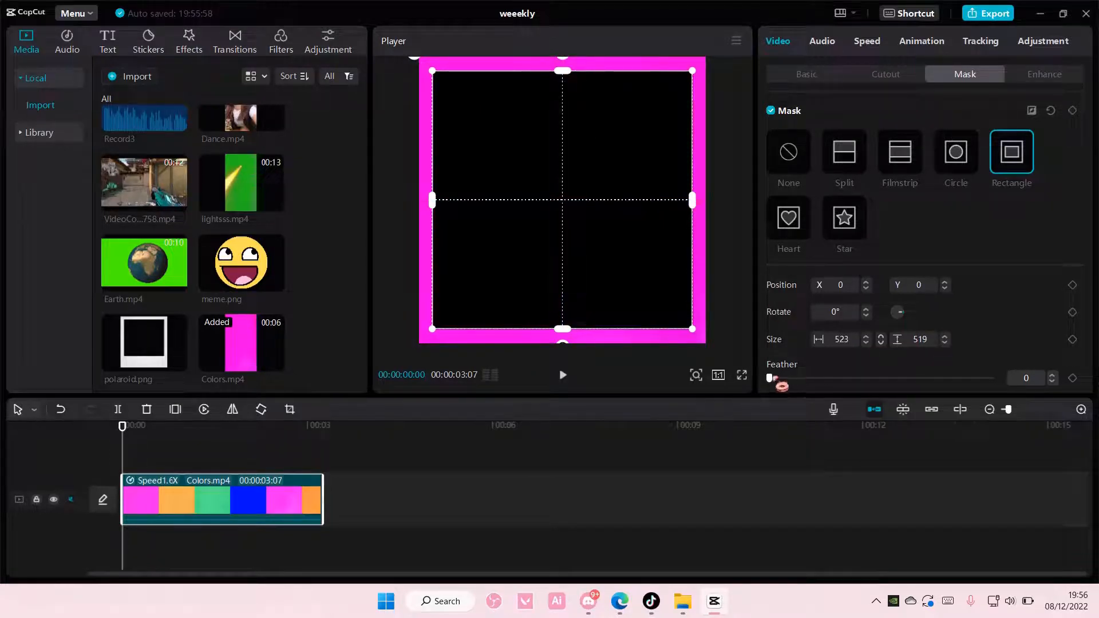
{"action": "left_click_drag", "start_coordinate": [782, 385], "coordinate": [788, 387]}
{"action": "left_click_drag", "start_coordinate": [698, 336], "coordinate": [694, 334]}
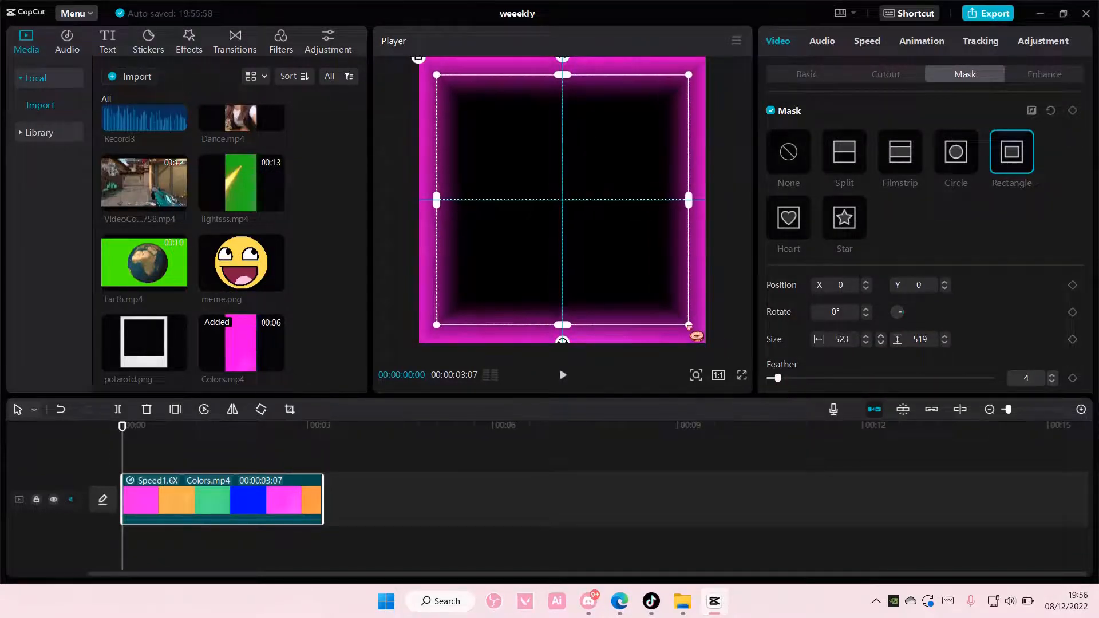
Export the coloured border clip as a video titled "frame final"
{"action": "left_click", "coordinate": [985, 15]}
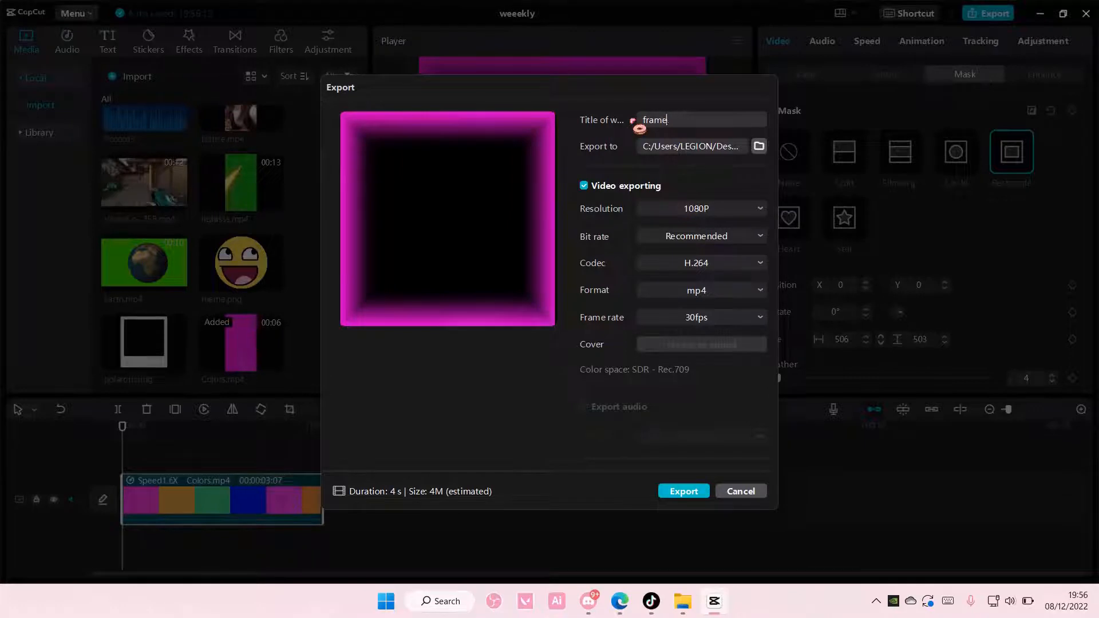
{"action": "left_click", "coordinate": [695, 493]}
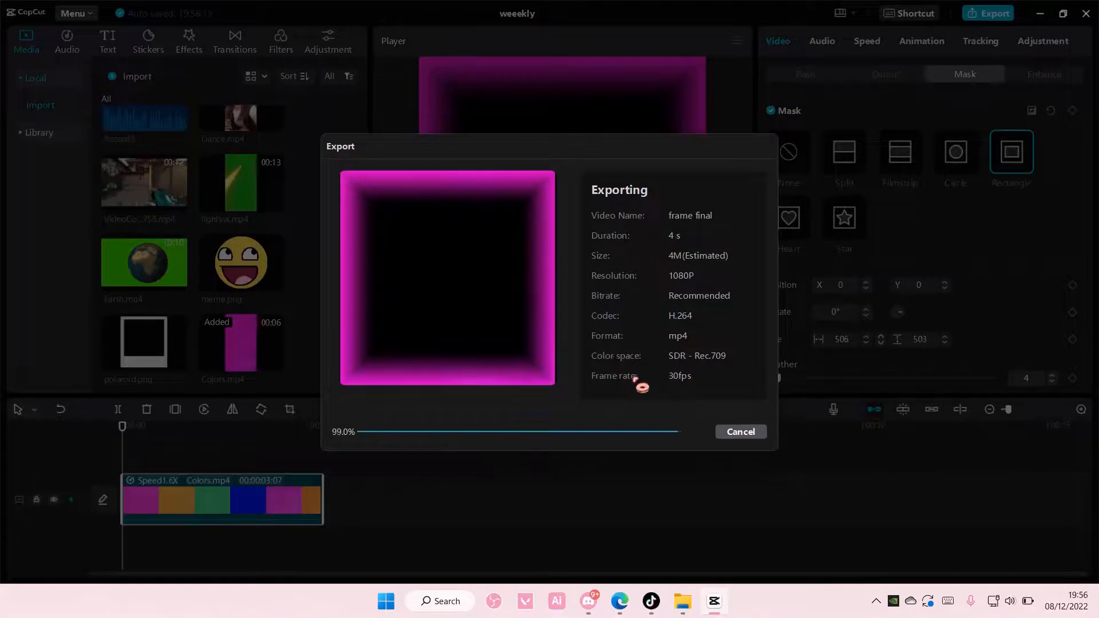
{"action": "left_click", "coordinate": [723, 429]}
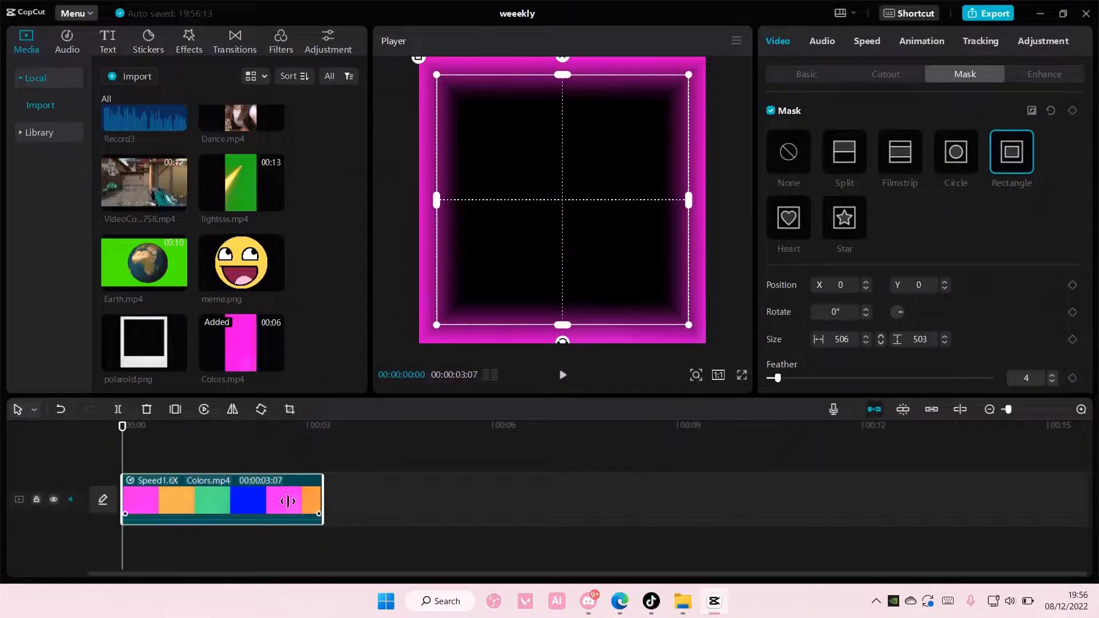
Delete the masked Colors.mp4 clip from the timeline
{"action": "key", "text": "Delete"}
{"action": "scroll", "coordinate": [303, 316], "scroll_direction": "up", "scroll_amount": 2}
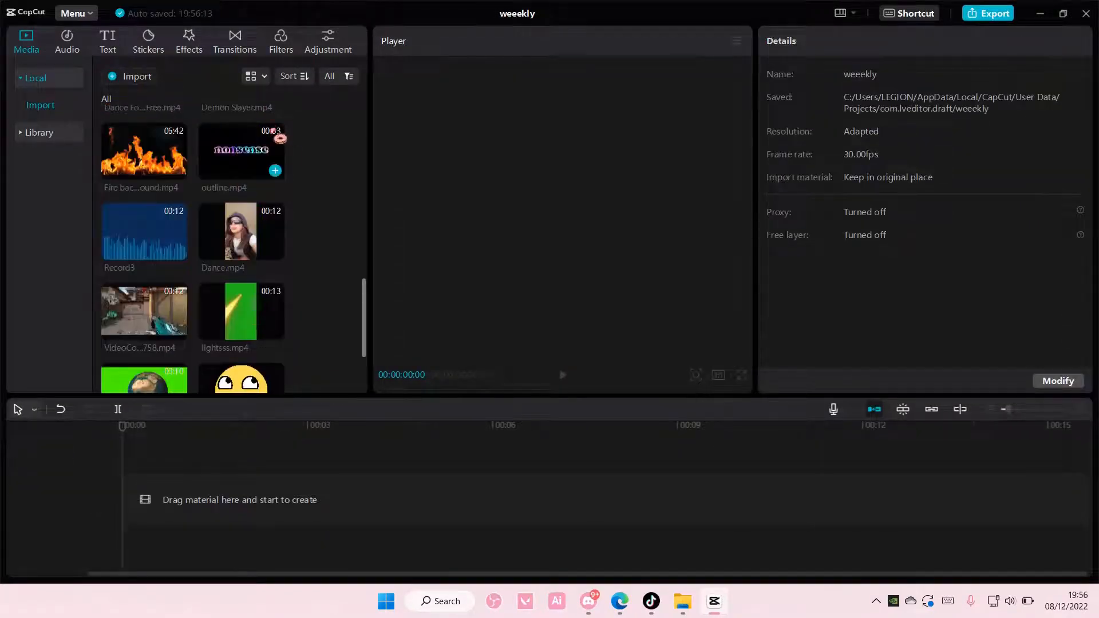
{"action": "scroll", "coordinate": [284, 160], "scroll_direction": "down", "scroll_amount": 3}
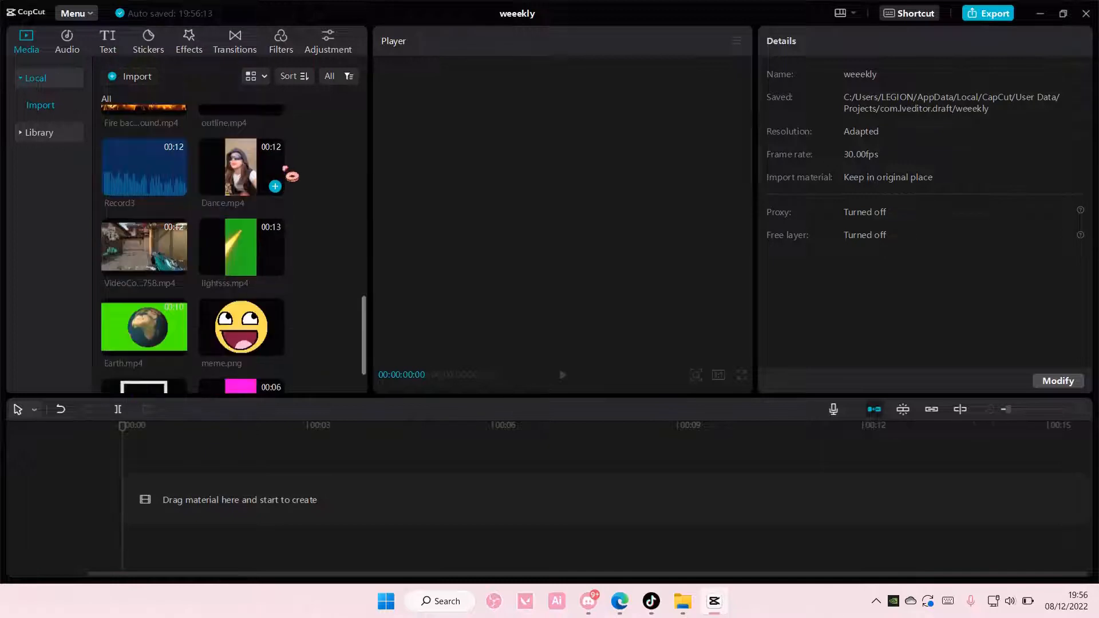
Import the exported frame final.mp4 from the Vids folder into the project media
{"action": "left_click", "coordinate": [125, 82]}
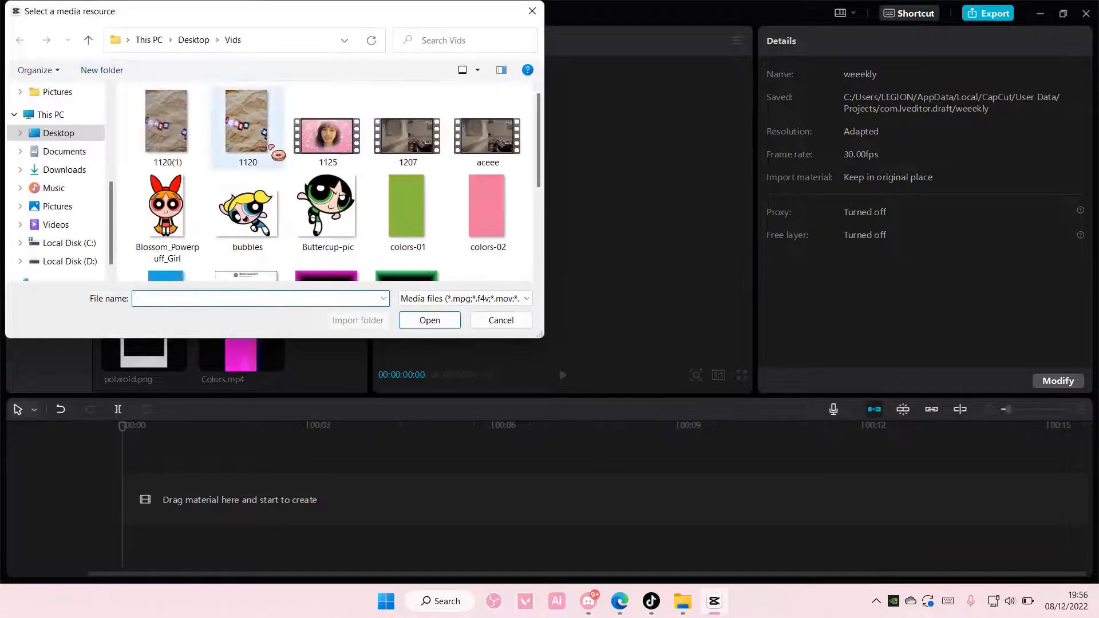
{"action": "scroll", "coordinate": [279, 155], "scroll_direction": "down", "scroll_amount": 1}
{"action": "double_click", "coordinate": [338, 216]}
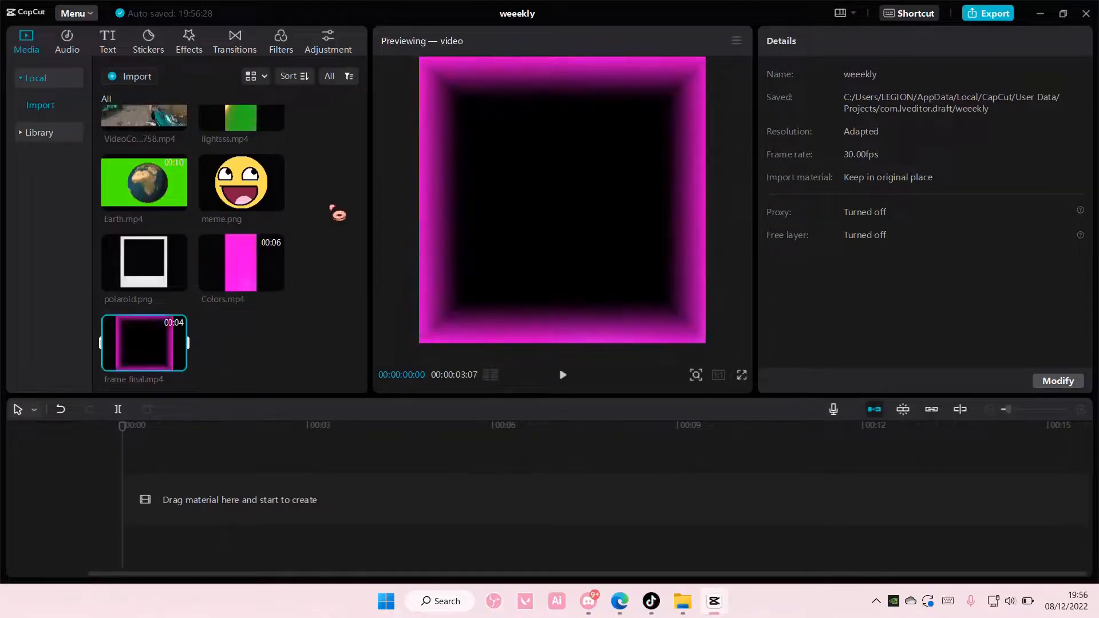
Add the photos jihannn.jpg and picture.jpg to the main track, with picture.jpg placed first
{"action": "scroll", "coordinate": [338, 215], "scroll_direction": "up", "scroll_amount": 5}
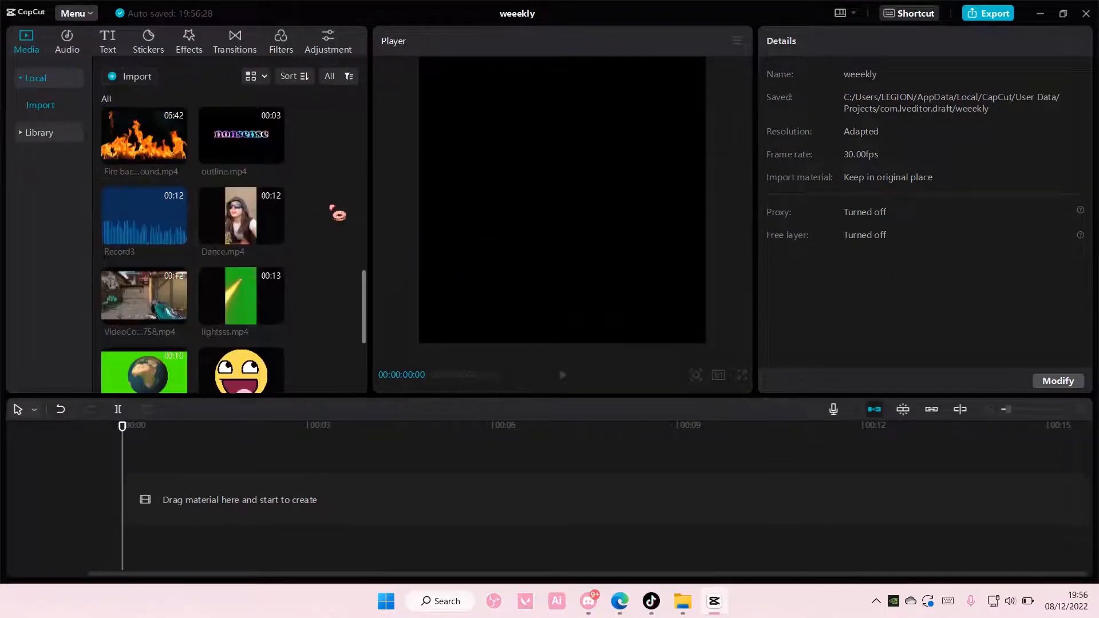
{"action": "scroll", "coordinate": [337, 214], "scroll_direction": "up", "scroll_amount": 2}
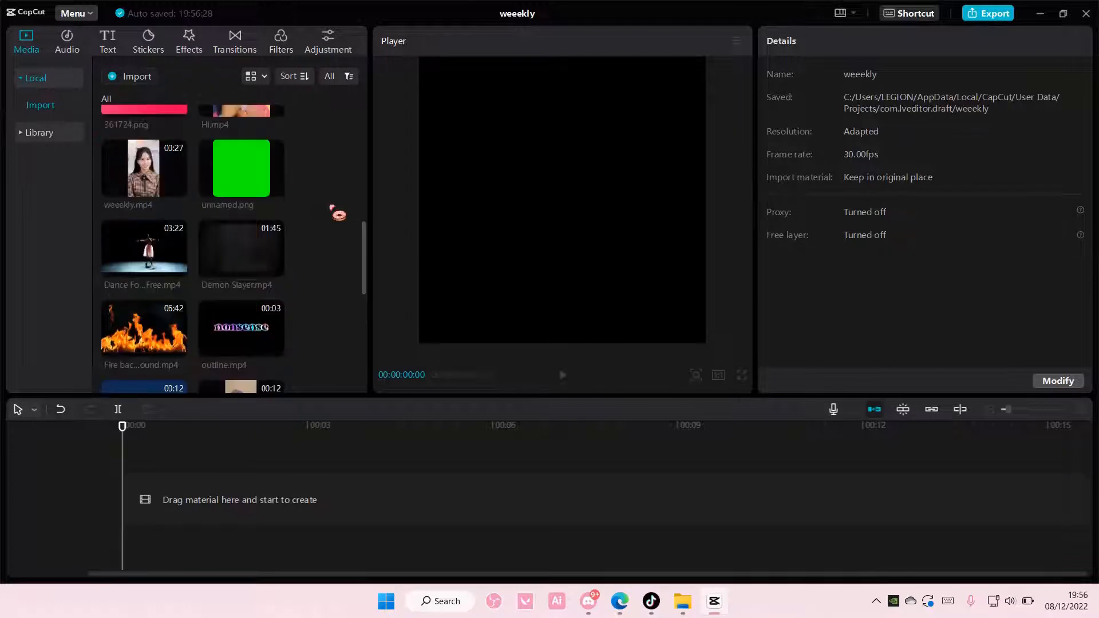
{"action": "scroll", "coordinate": [337, 214], "scroll_direction": "up", "scroll_amount": 10}
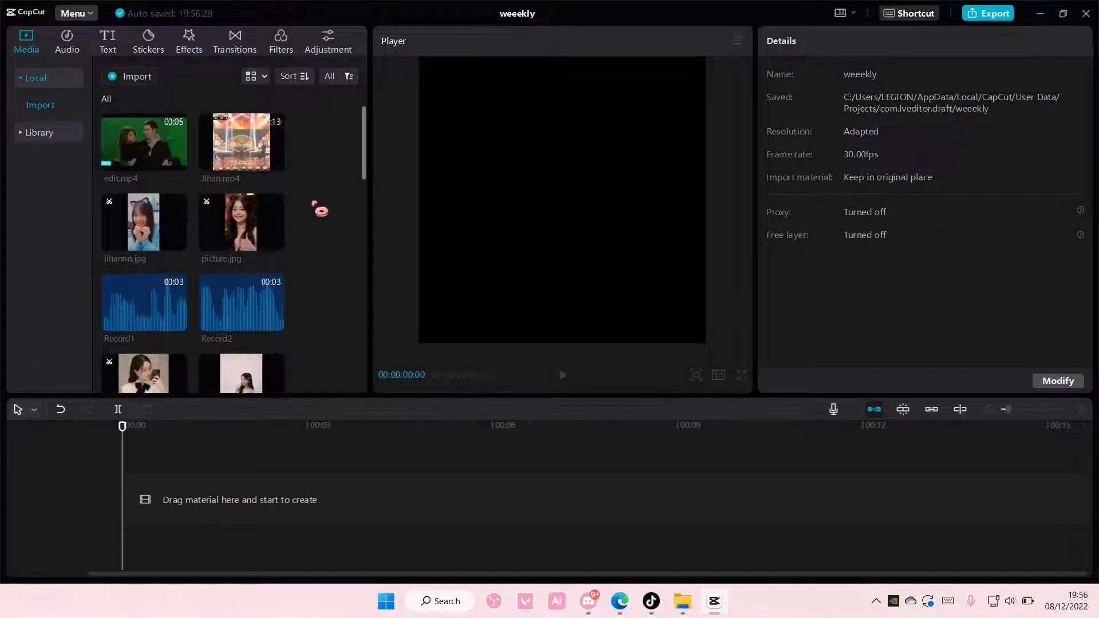
{"action": "left_click", "coordinate": [178, 241]}
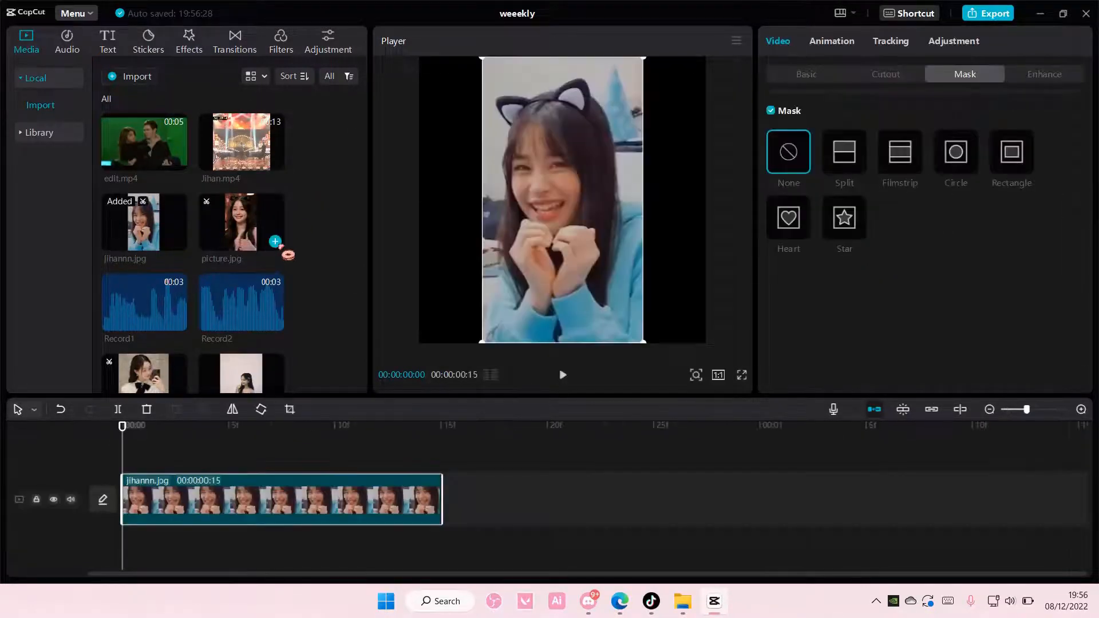
{"action": "left_click", "coordinate": [276, 241]}
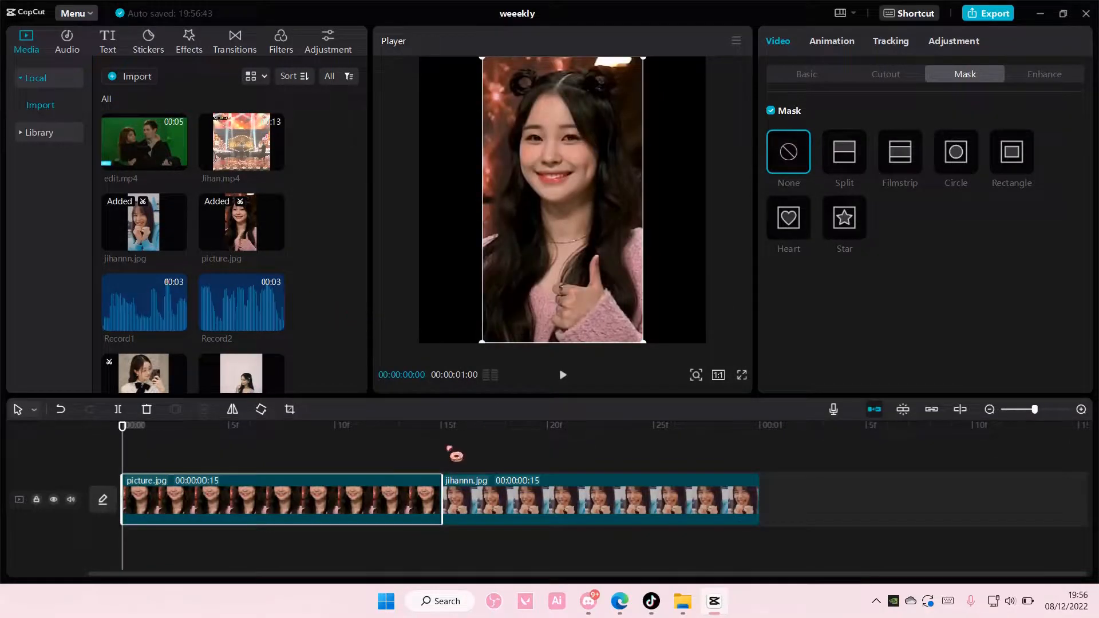
Extend the picture.jpg and jihannn.jpg clips to a duration of 1 second each
{"action": "left_click_drag", "start_coordinate": [439, 487], "coordinate": [589, 514]}
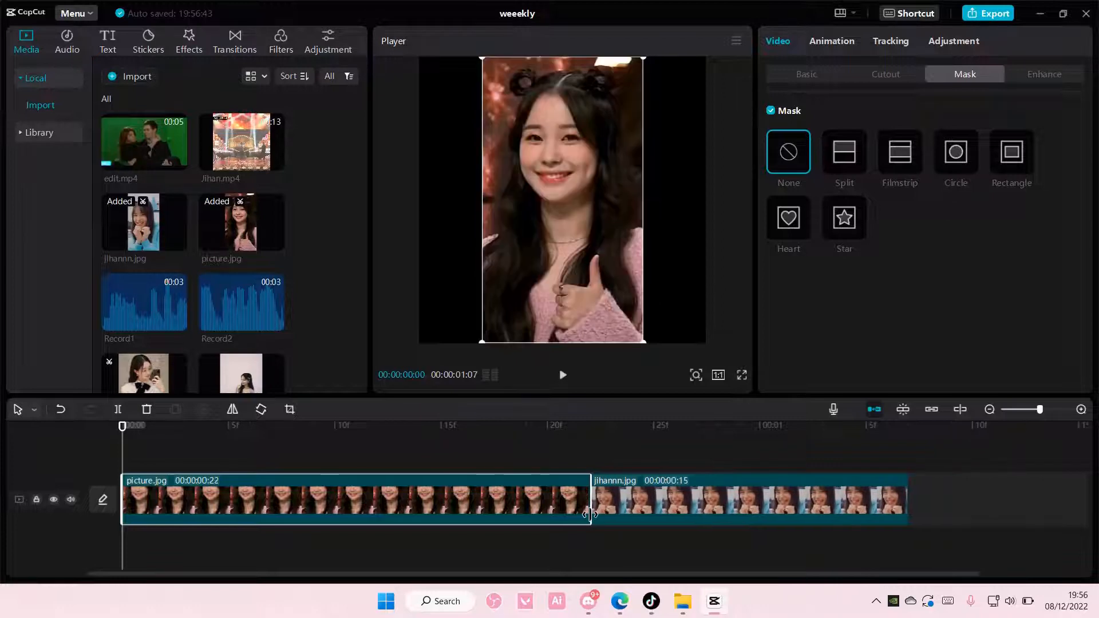
{"action": "left_click", "coordinate": [595, 504]}
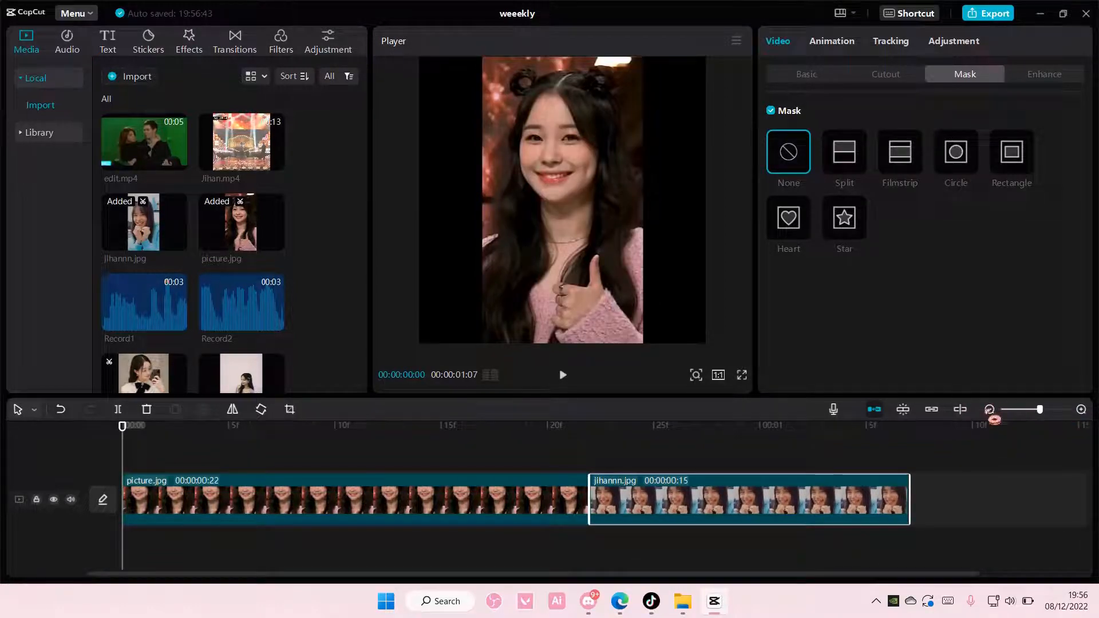
{"action": "left_click", "coordinate": [990, 411]}
{"action": "left_click", "coordinate": [355, 496]}
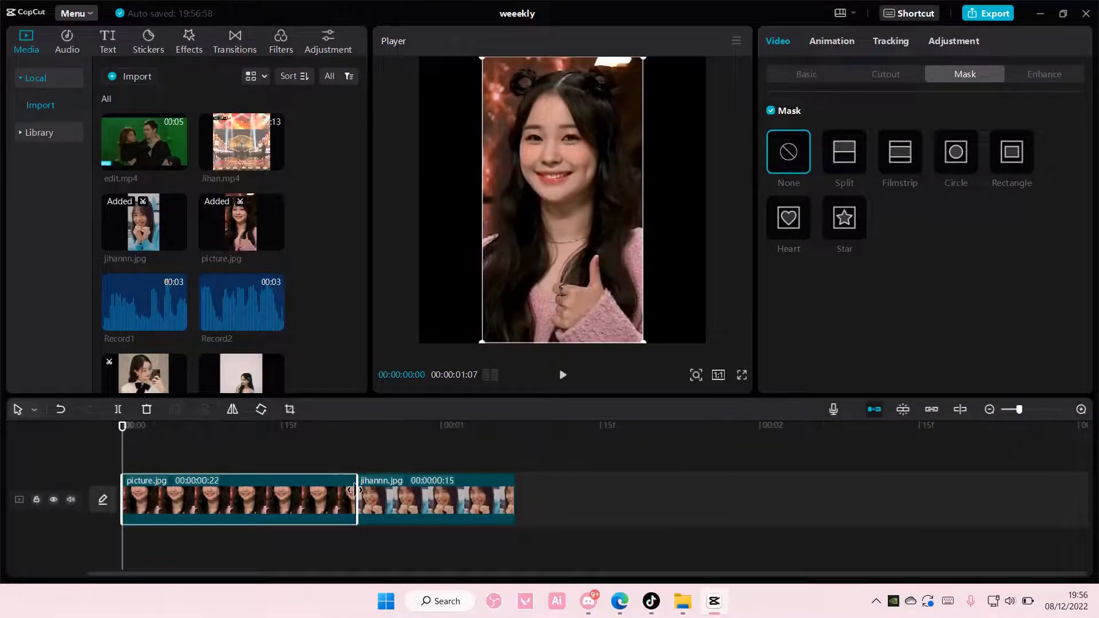
{"action": "left_click_drag", "start_coordinate": [354, 489], "coordinate": [443, 506]}
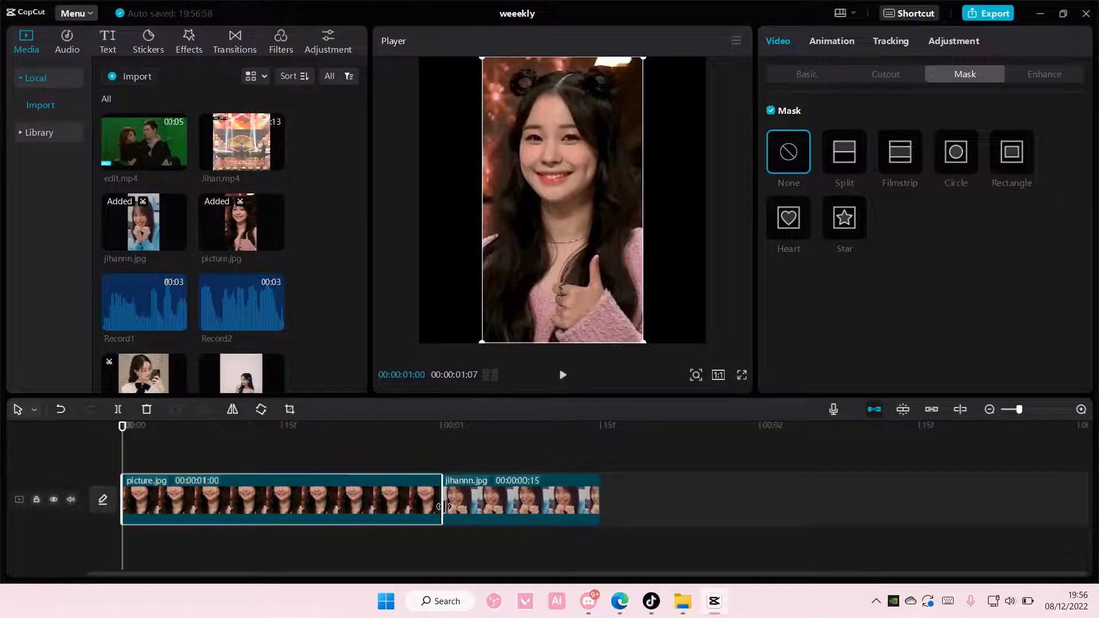
{"action": "left_click", "coordinate": [589, 503]}
{"action": "left_click_drag", "start_coordinate": [600, 504], "coordinate": [761, 509]}
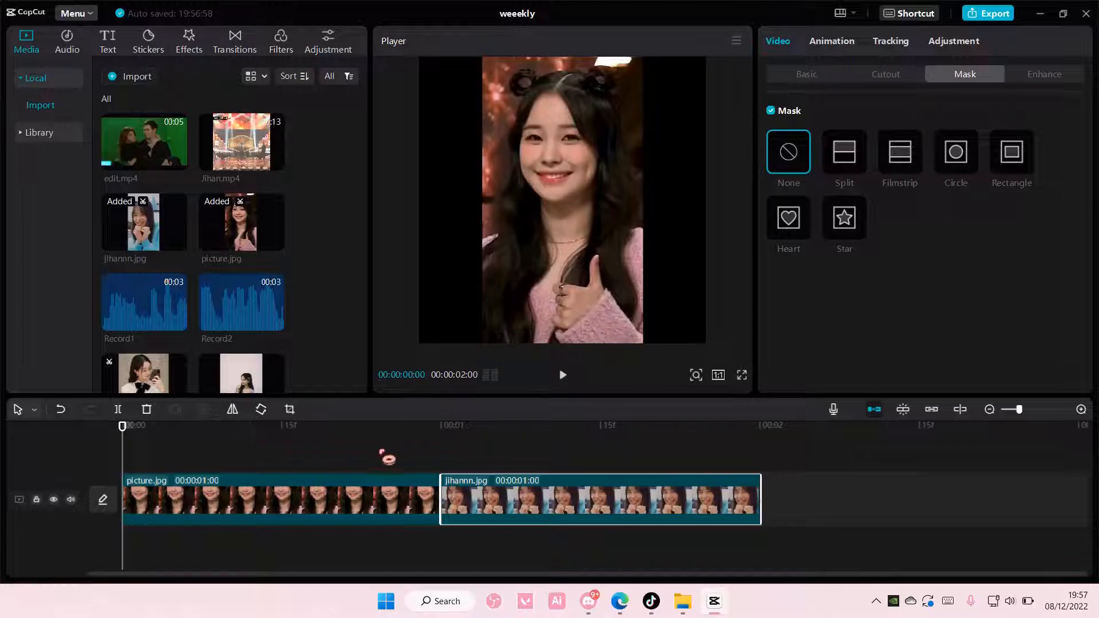
{"action": "right_click", "coordinate": [551, 516]}
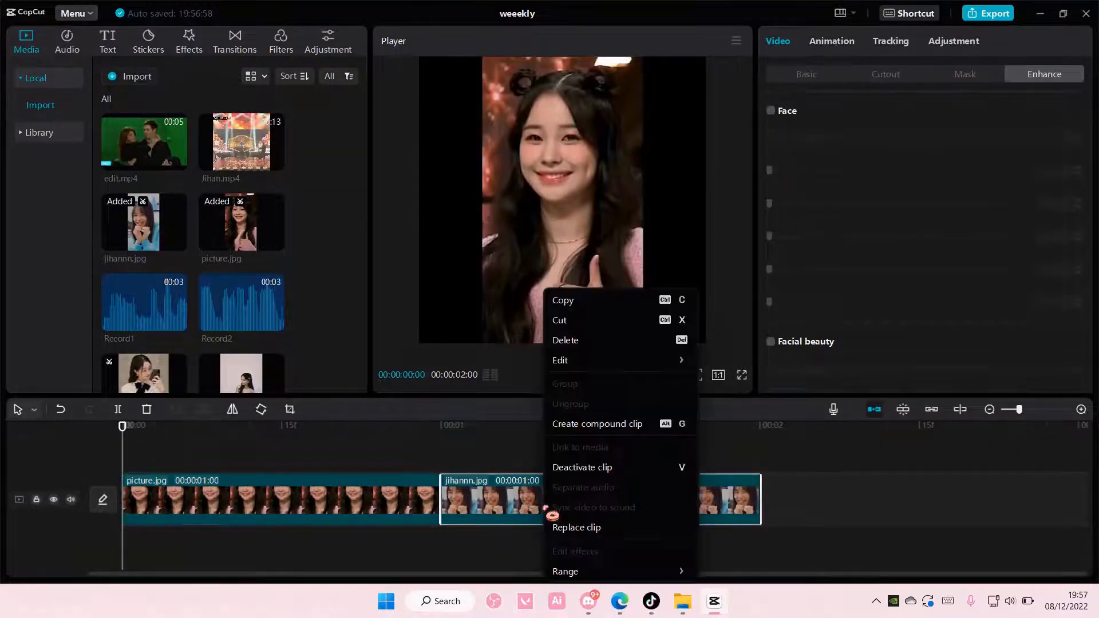
{"action": "left_click", "coordinate": [483, 454]}
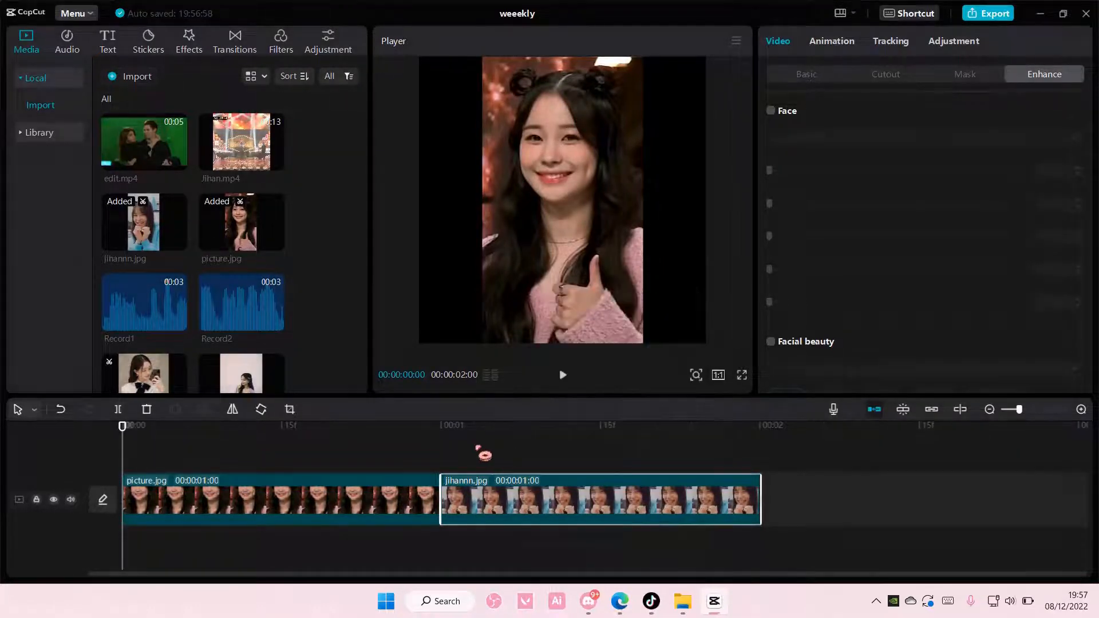
{"action": "left_click", "coordinate": [391, 483]}
{"action": "left_click_drag", "start_coordinate": [372, 446], "coordinate": [437, 473]}
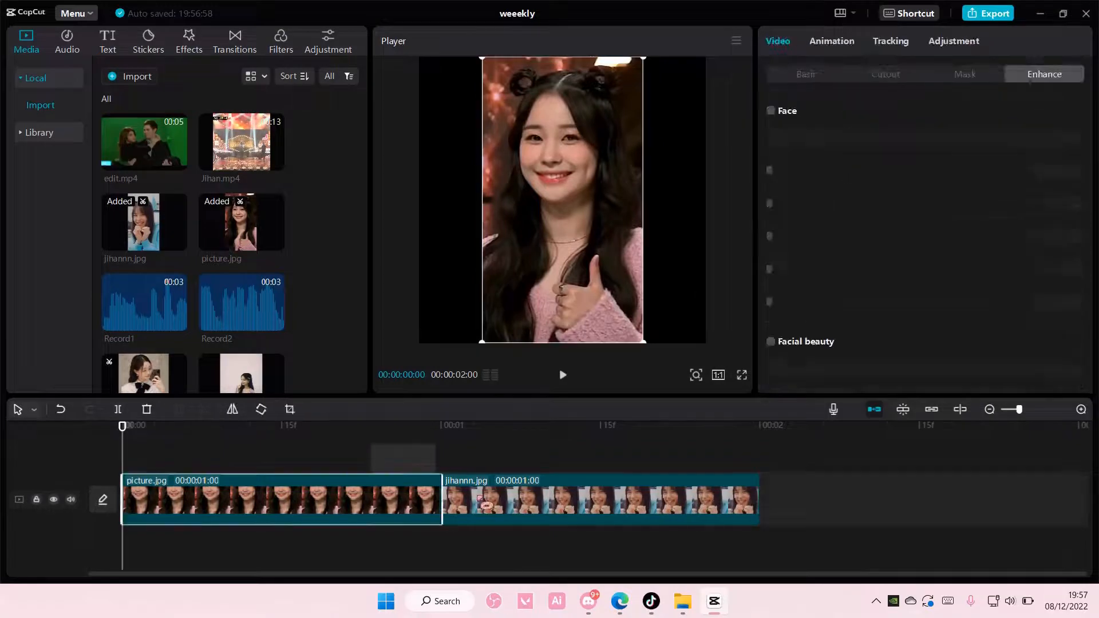
{"action": "left_click", "coordinate": [324, 462]}
Apply Combo animations to both photo clips on the timeline, using Train 4 on picture.jpg
{"action": "left_click", "coordinate": [345, 499]}
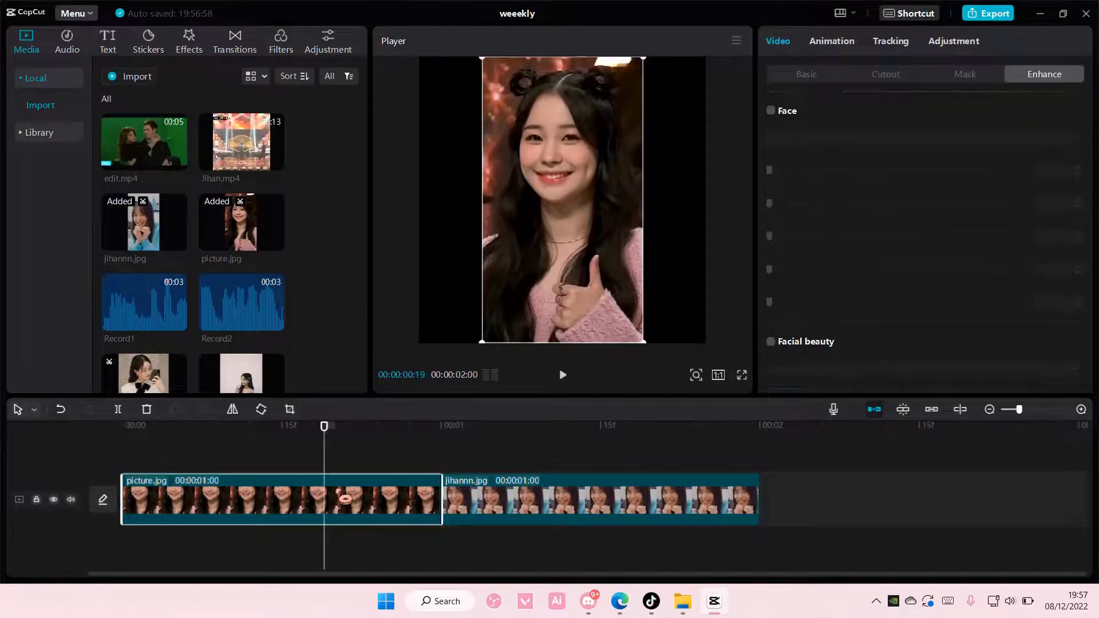
{"action": "left_click", "coordinate": [850, 44]}
{"action": "scroll", "coordinate": [927, 209], "scroll_direction": "down", "scroll_amount": 10}
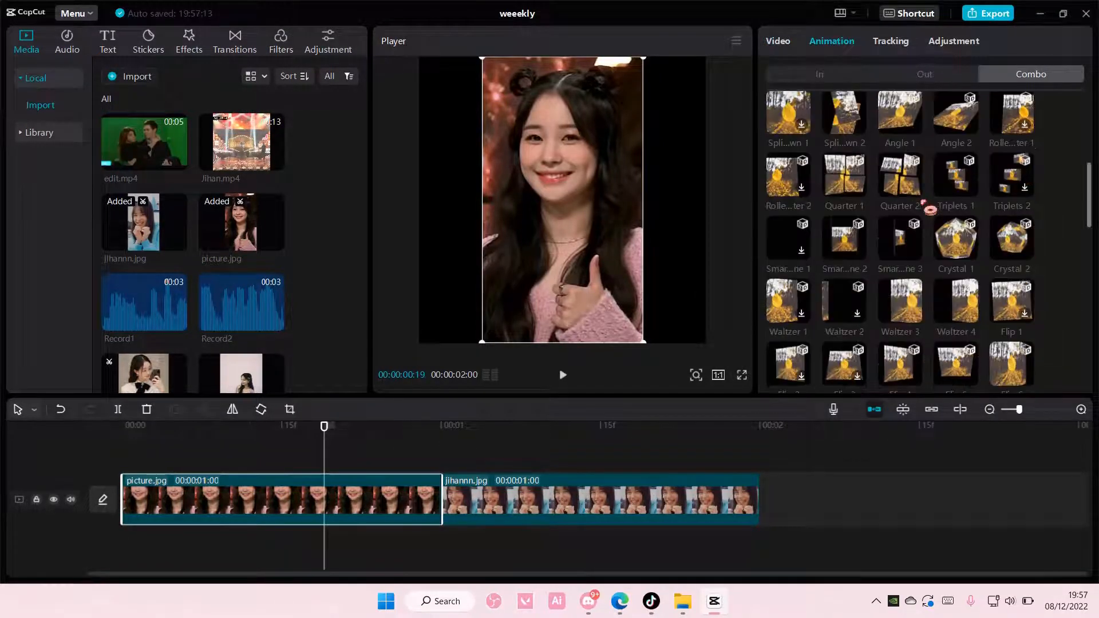
{"action": "scroll", "coordinate": [928, 209], "scroll_direction": "down", "scroll_amount": 2}
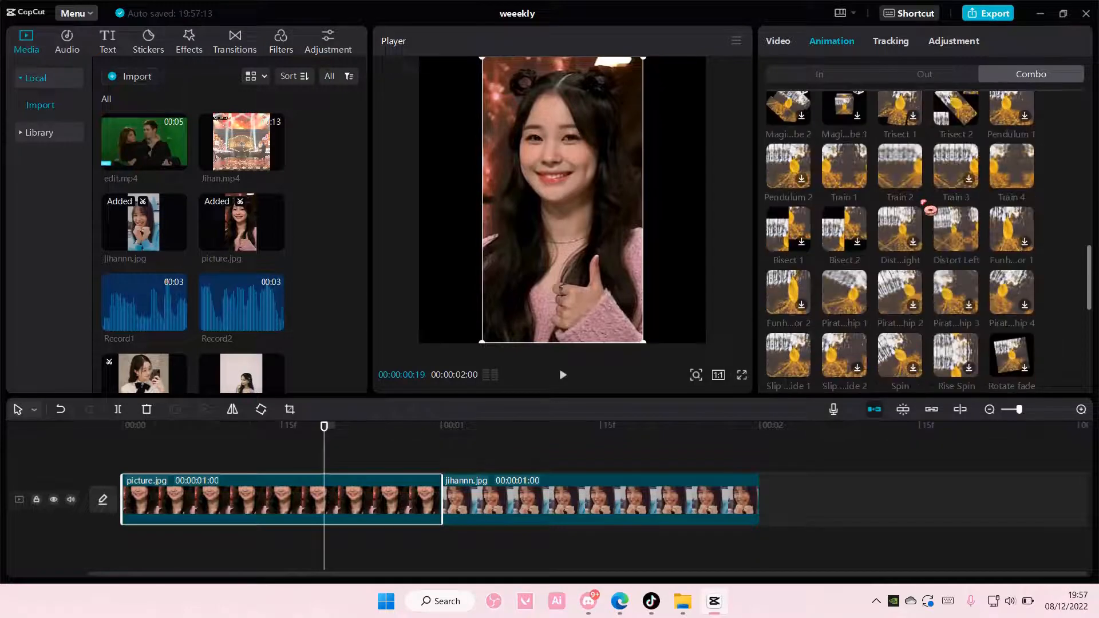
{"action": "left_click", "coordinate": [1023, 213]}
{"action": "left_click", "coordinate": [581, 512]}
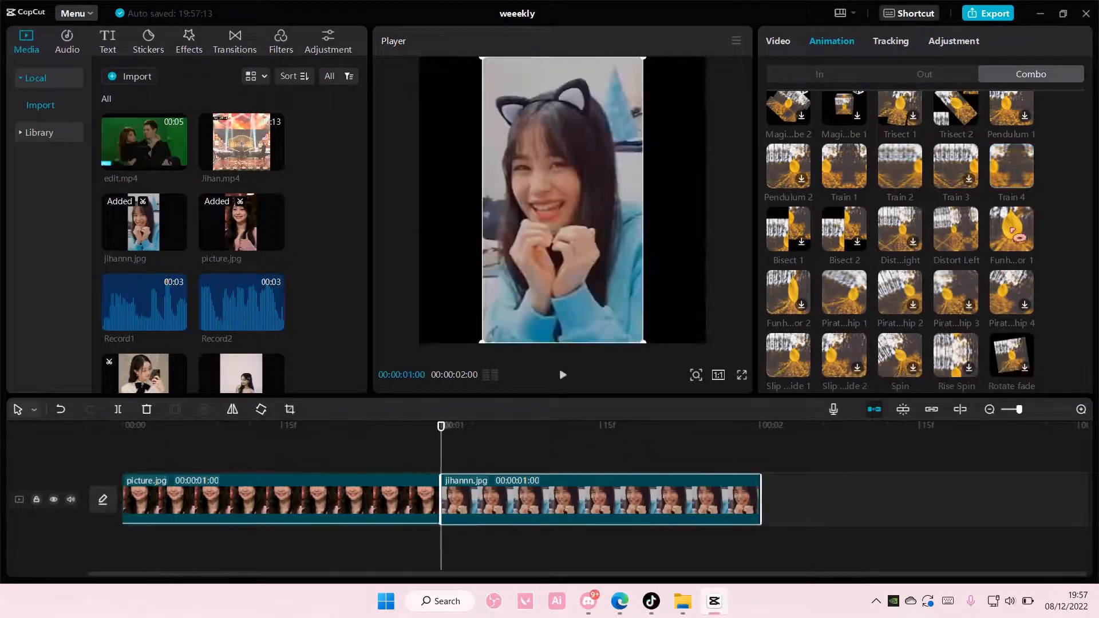
{"action": "left_click", "coordinate": [1011, 166]}
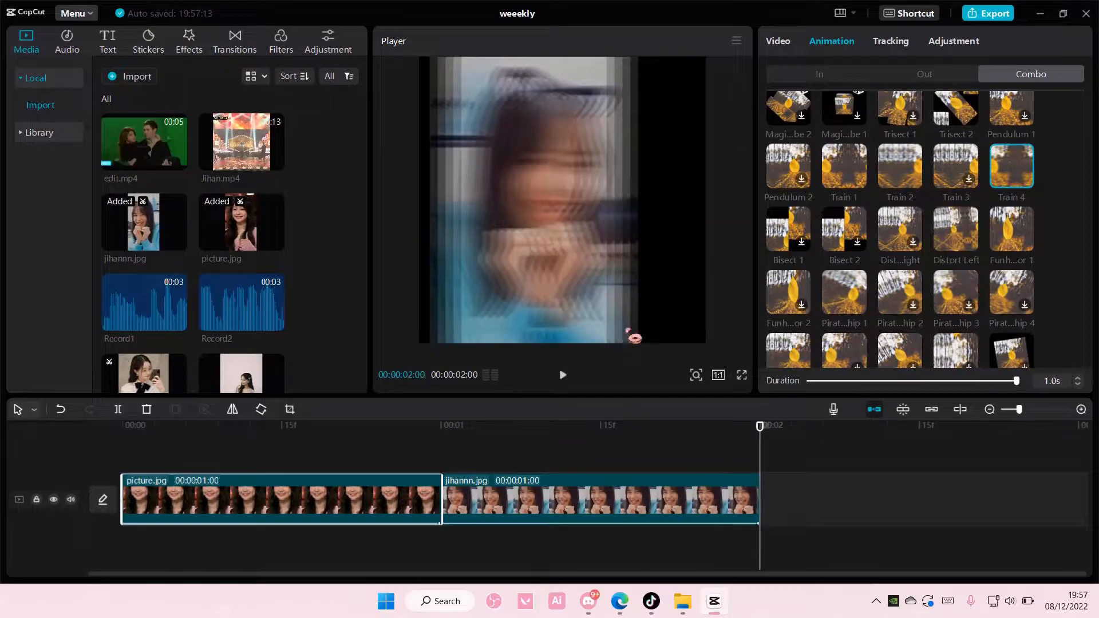
Enlarge and reposition picture.jpg and jihannn.jpg in the preview so that each photo fills the square canvas
{"action": "left_click", "coordinate": [390, 441]}
{"action": "left_click_drag", "start_coordinate": [386, 439], "coordinate": [367, 439]}
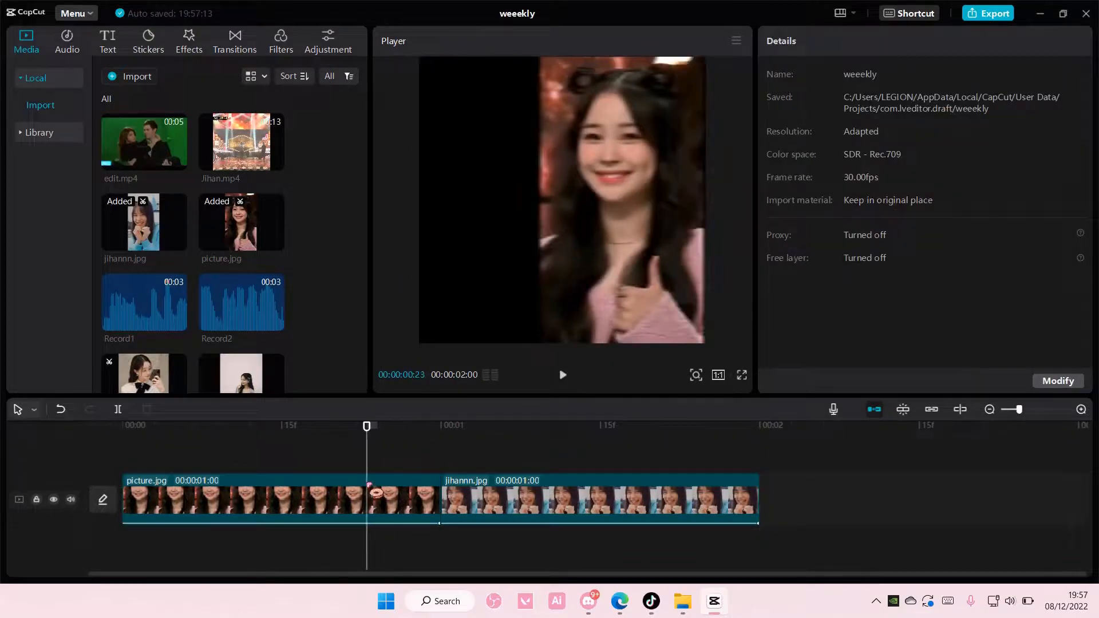
{"action": "left_click", "coordinate": [371, 493]}
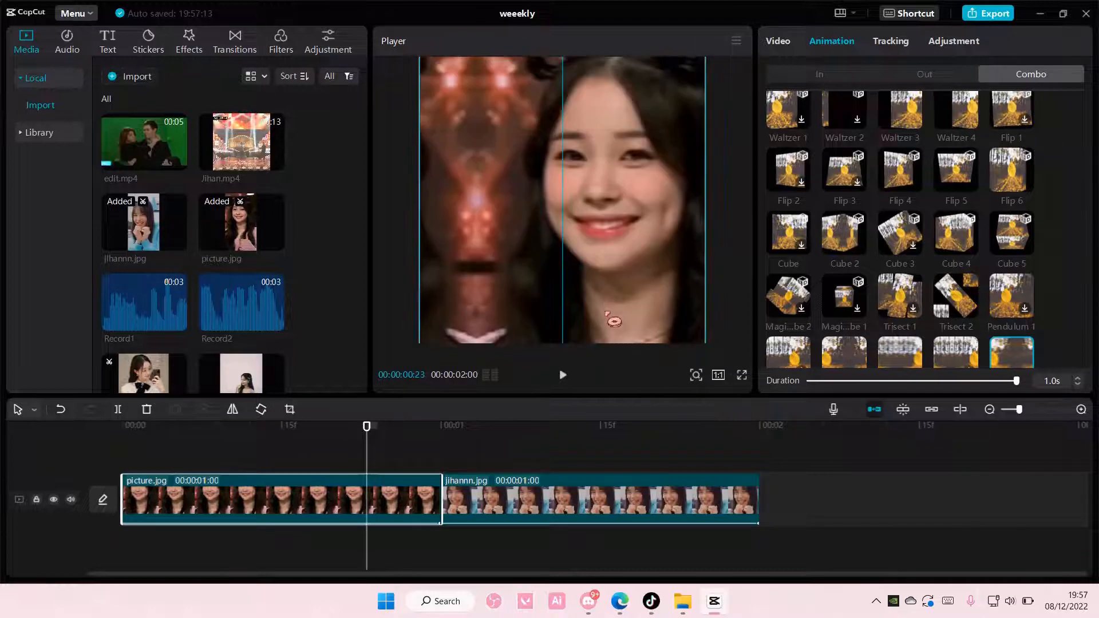
{"action": "left_click", "coordinate": [569, 482]}
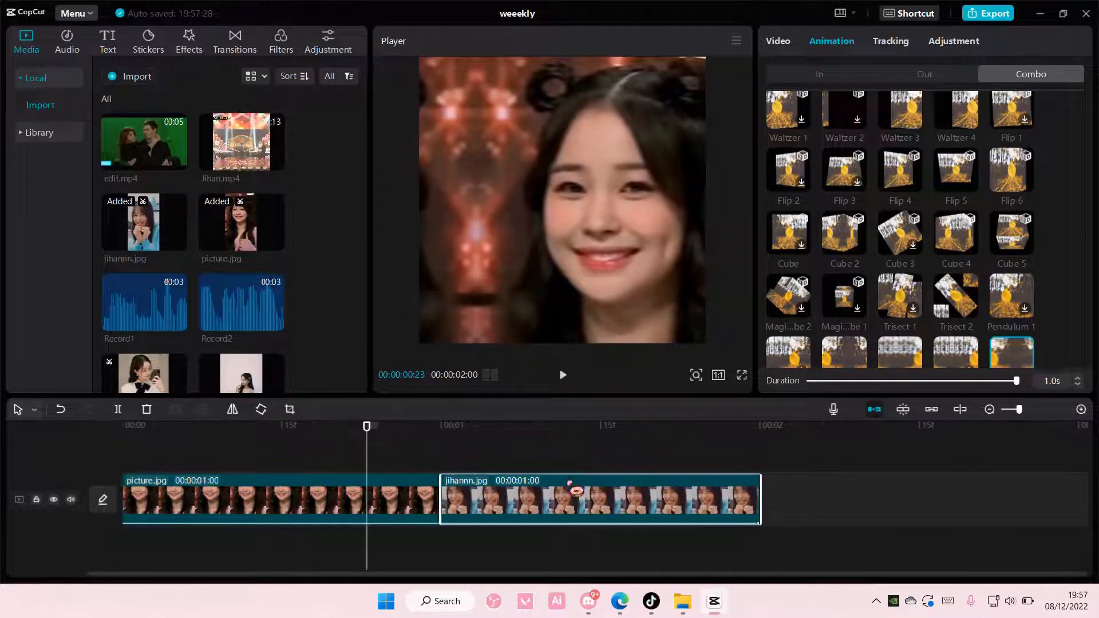
{"action": "left_click", "coordinate": [546, 447]}
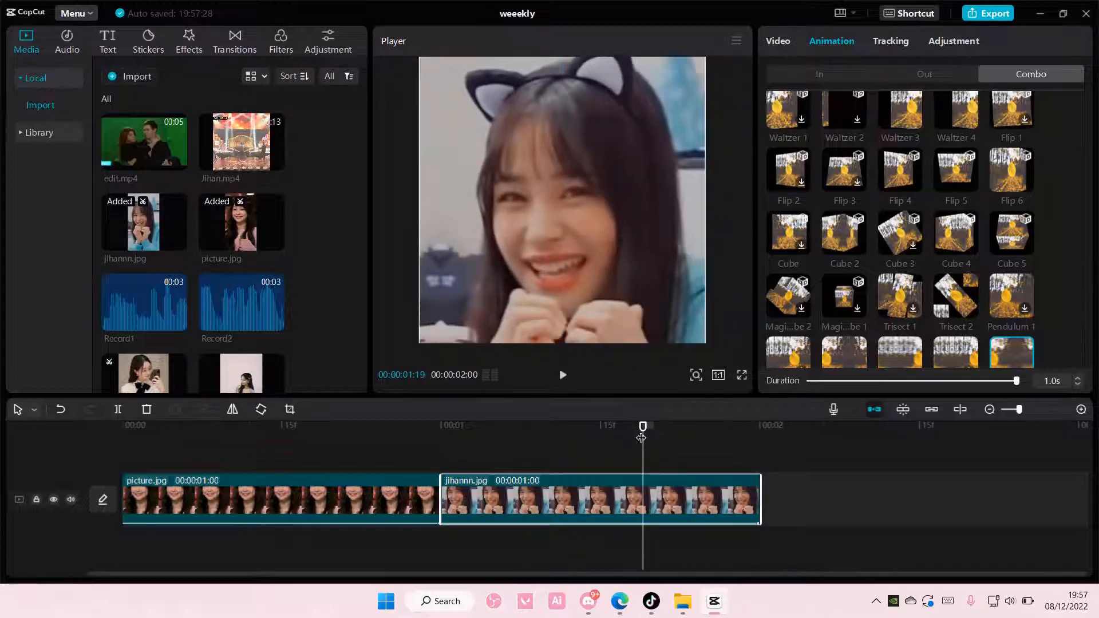
{"action": "left_click_drag", "start_coordinate": [643, 429], "coordinate": [298, 440]}
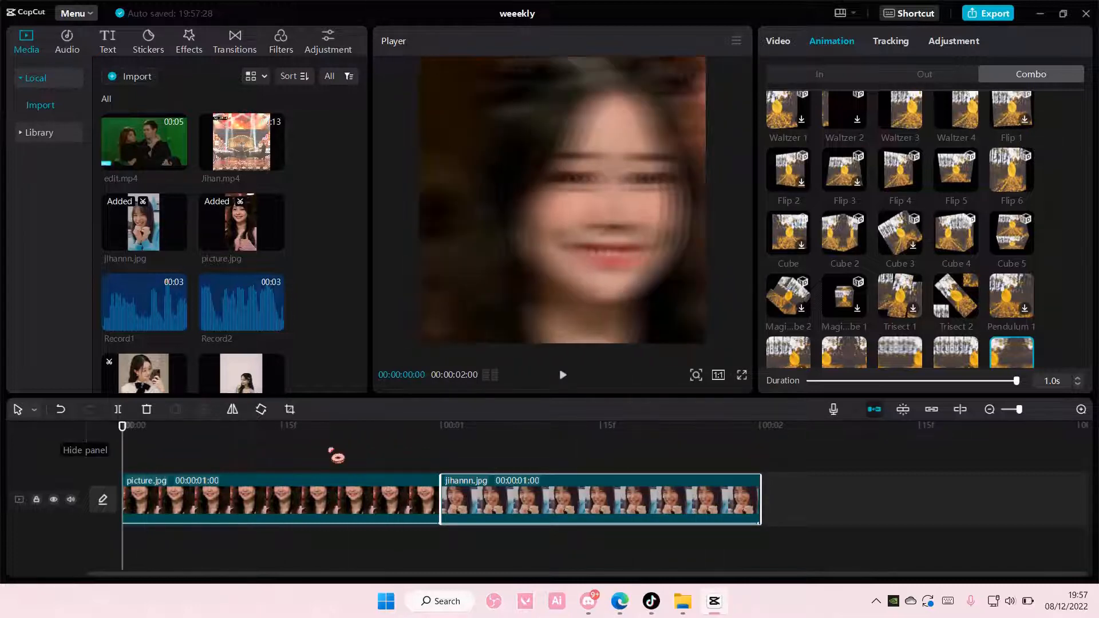
Combine the picture.jpg and jihannn.jpg clips into one compound clip
{"action": "left_click", "coordinate": [306, 449]}
{"action": "left_click_drag", "start_coordinate": [373, 441], "coordinate": [496, 494]}
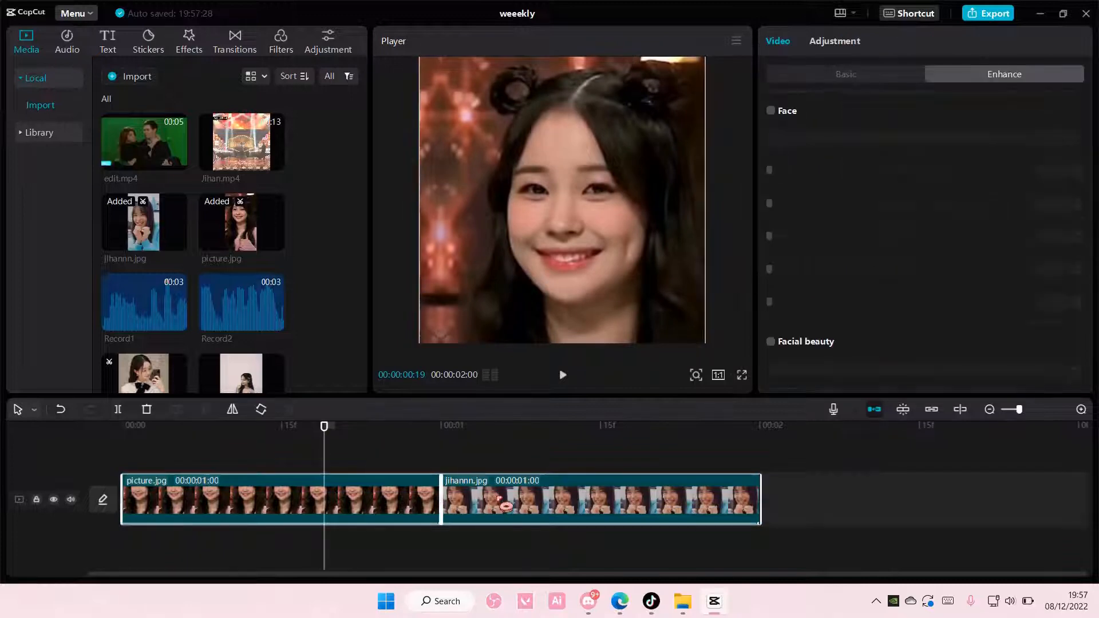
{"action": "right_click", "coordinate": [497, 494]}
{"action": "left_click", "coordinate": [536, 425]}
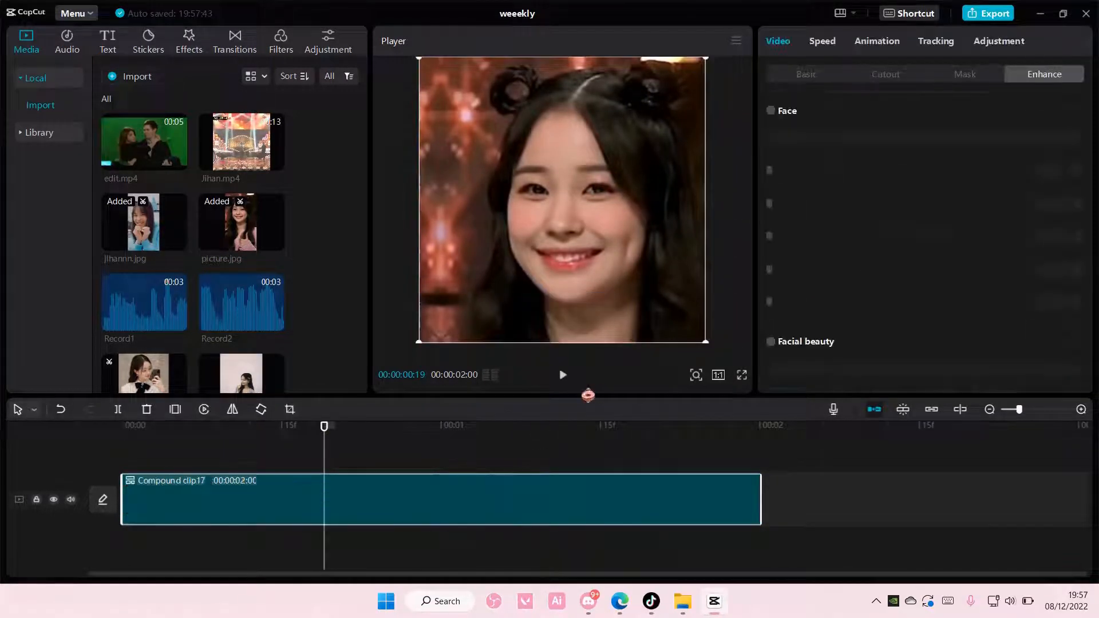
Apply the Cube 4 Combo animation to the compound clip
{"action": "left_click", "coordinate": [881, 43]}
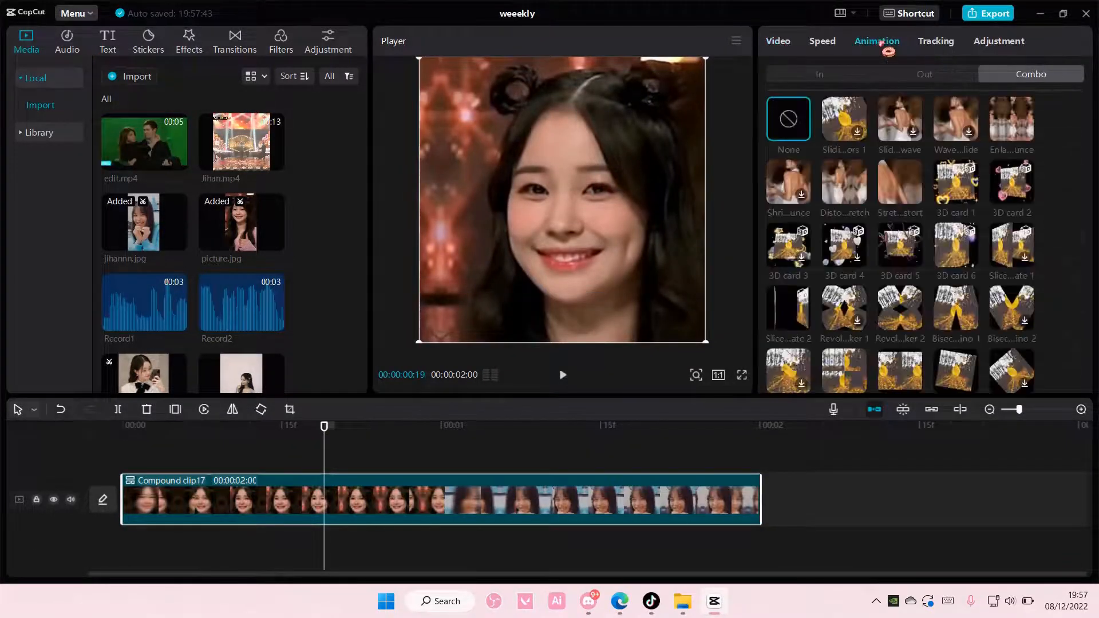
{"action": "scroll", "coordinate": [935, 297], "scroll_direction": "down", "scroll_amount": 10}
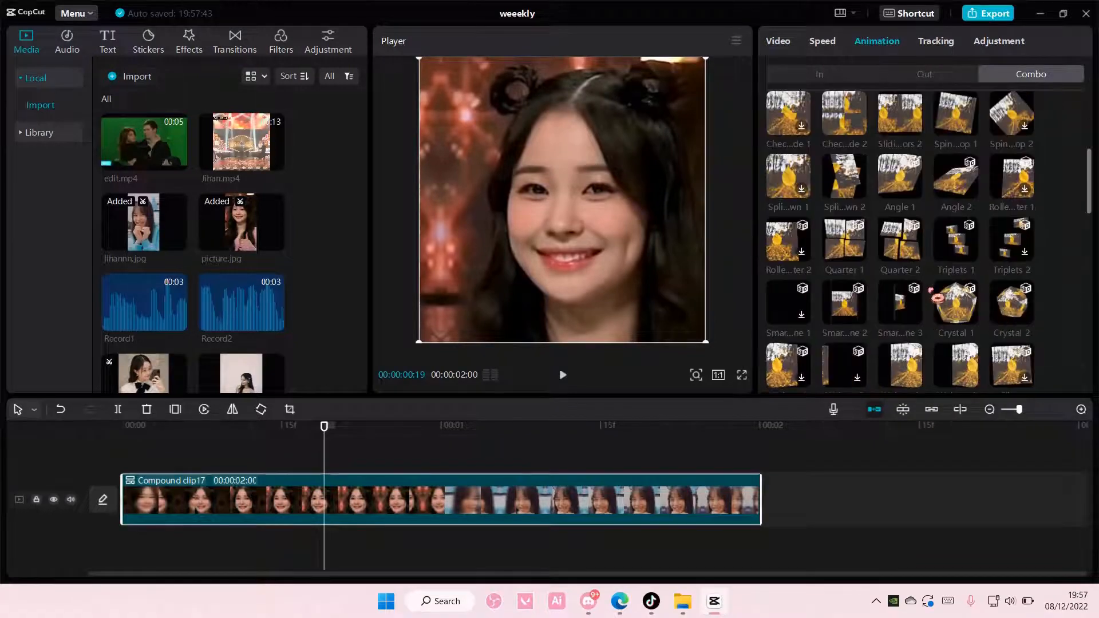
{"action": "scroll", "coordinate": [937, 297], "scroll_direction": "down", "scroll_amount": 5}
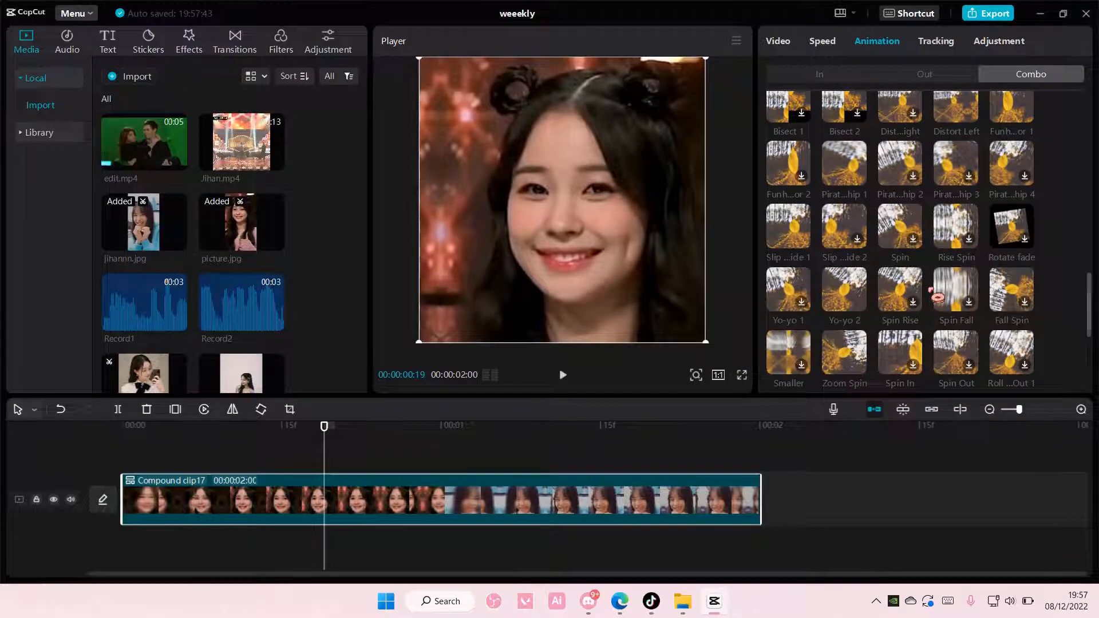
{"action": "scroll", "coordinate": [937, 298], "scroll_direction": "up", "scroll_amount": 5}
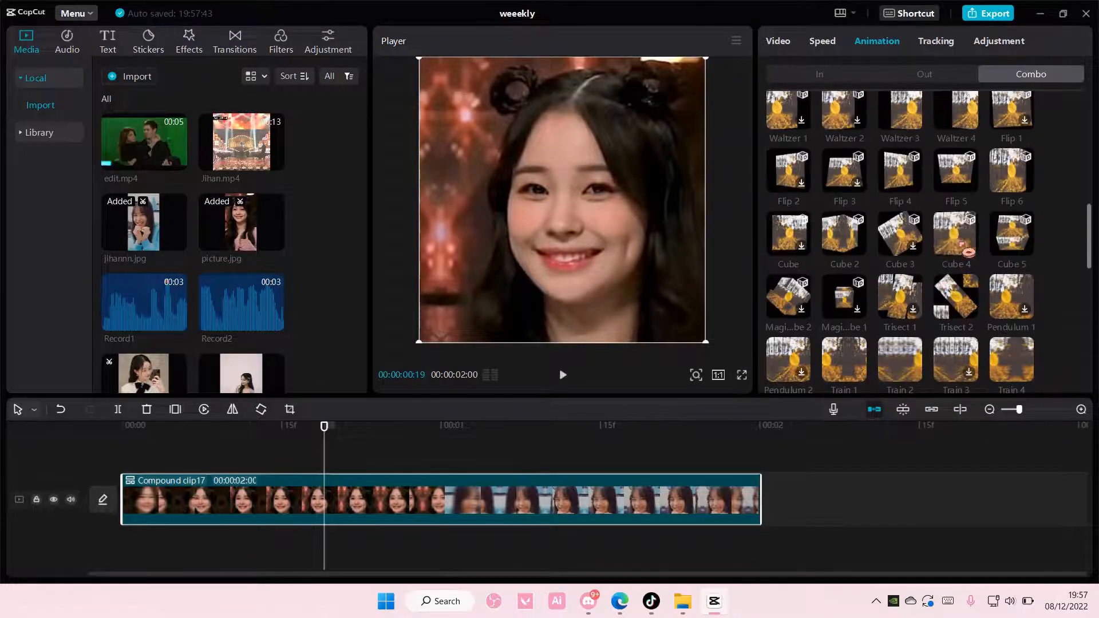
{"action": "left_click", "coordinate": [967, 251]}
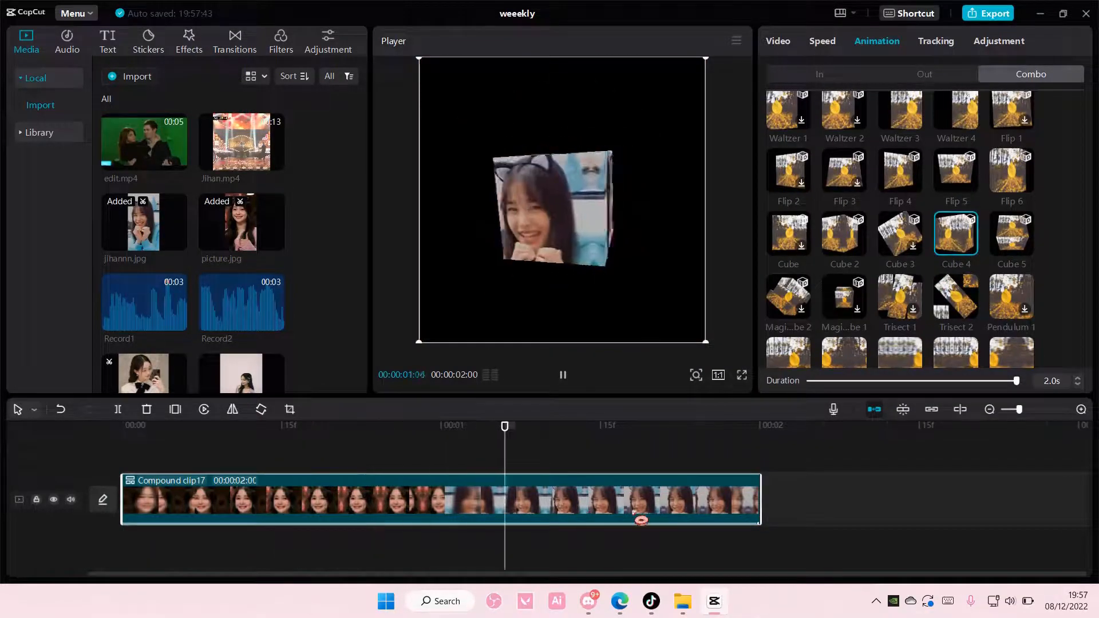
Move the compound clip to an overlay track and add the library's pink heart animation beneath it, enlarged to fill the canvas
{"action": "left_click_drag", "start_coordinate": [560, 498], "coordinate": [553, 458]}
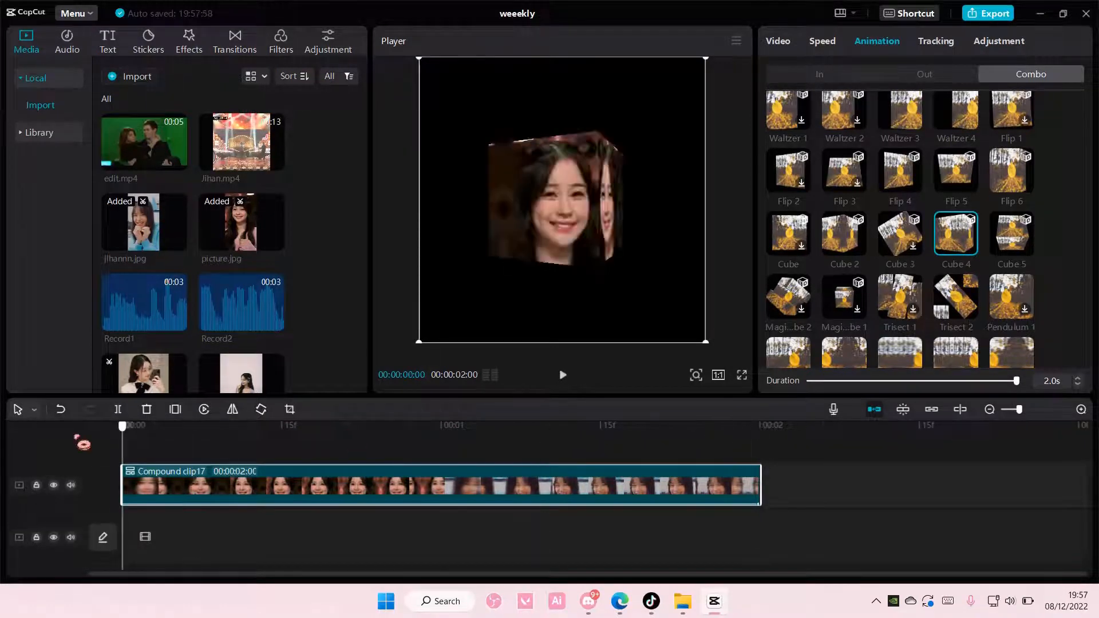
{"action": "left_click", "coordinate": [41, 132]}
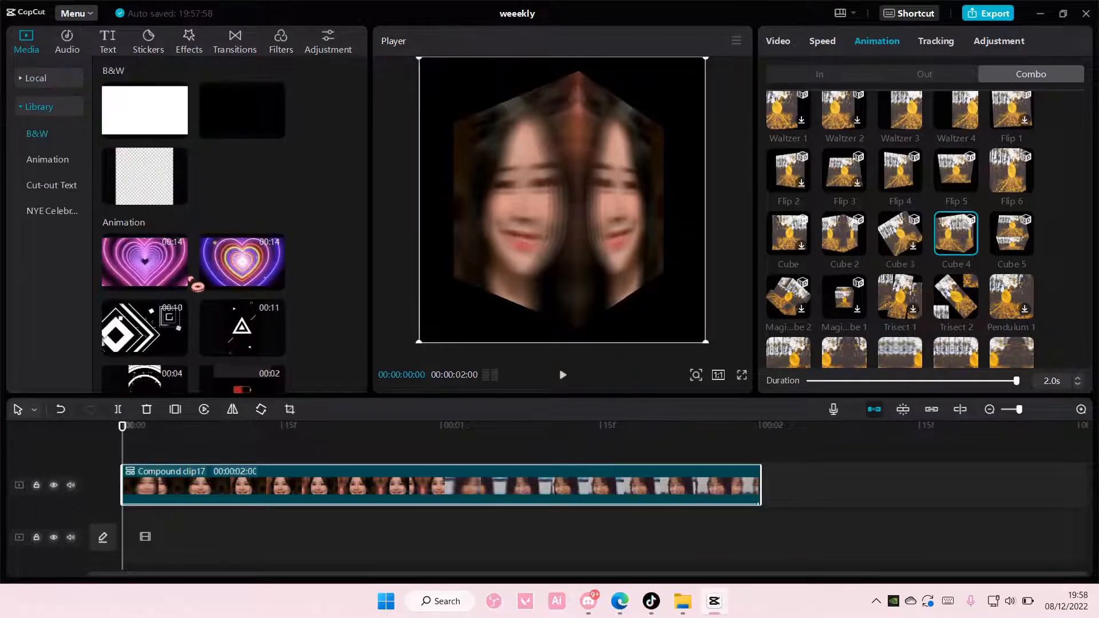
{"action": "left_click", "coordinate": [179, 282]}
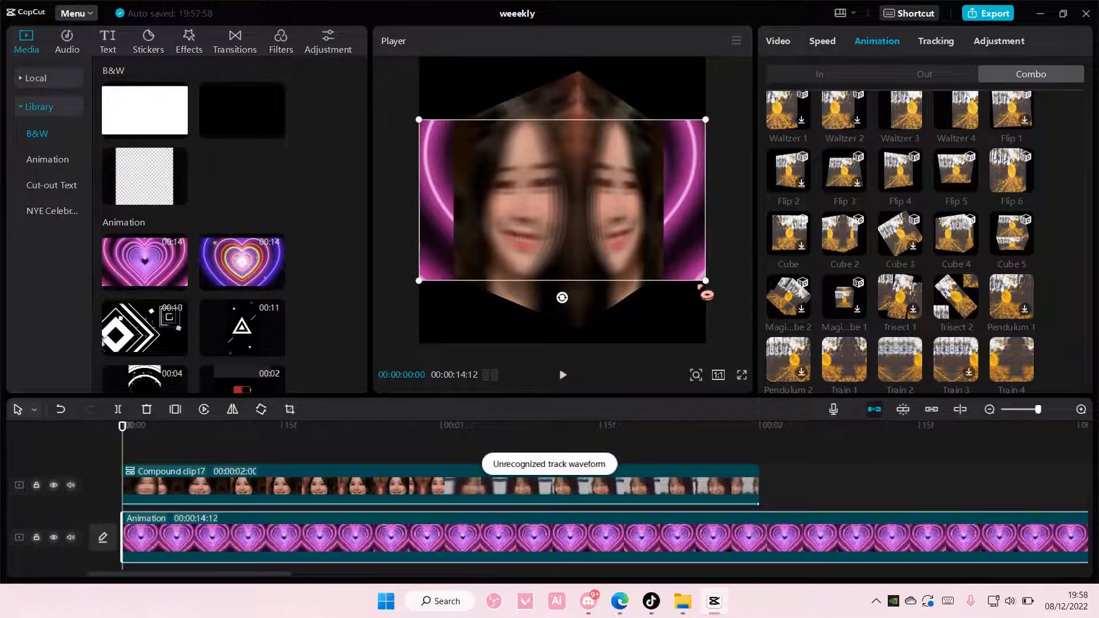
{"action": "left_click_drag", "start_coordinate": [706, 292], "coordinate": [769, 374]}
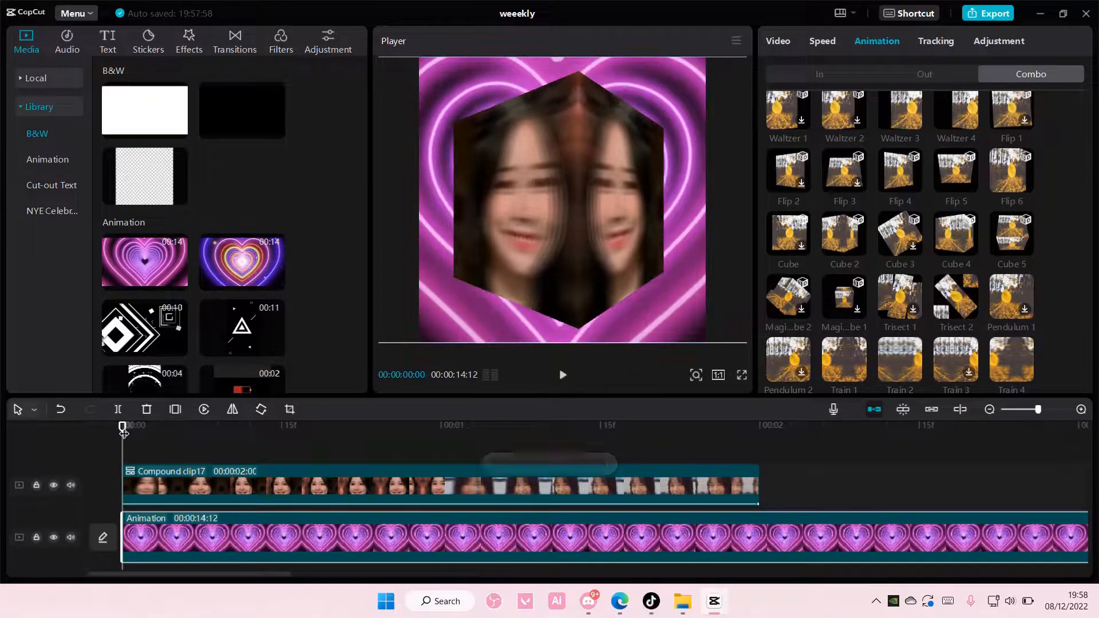
Trim the heart animation to 2 seconds by splitting it at the compound clip's end and deleting the remainder
{"action": "left_click_drag", "start_coordinate": [123, 432], "coordinate": [756, 474]}
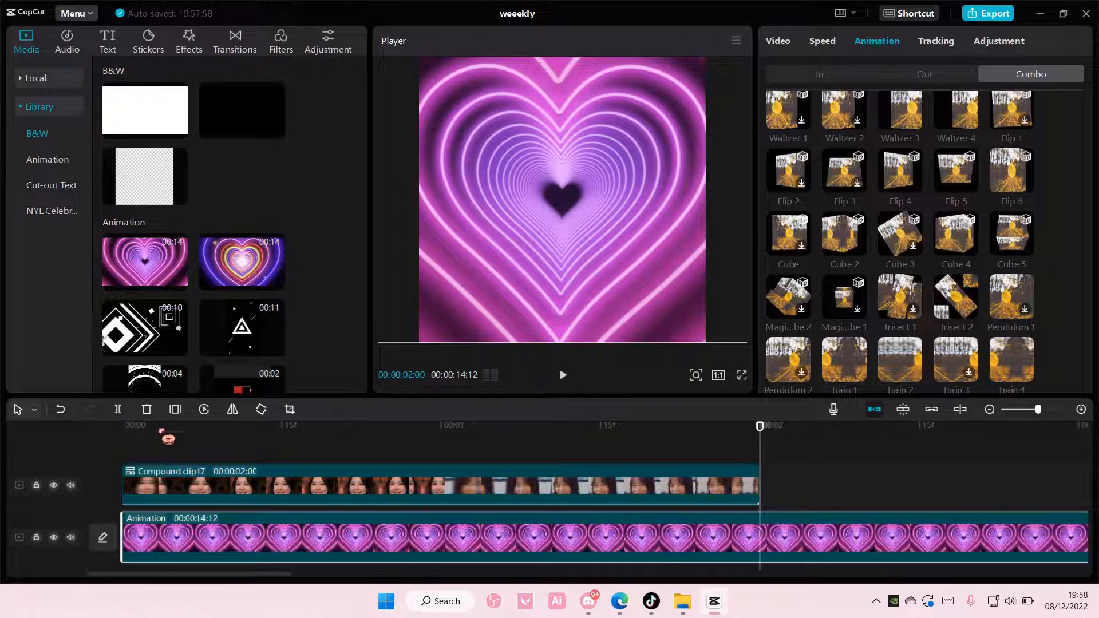
{"action": "left_click", "coordinate": [118, 409]}
{"action": "key", "text": "Delete"}
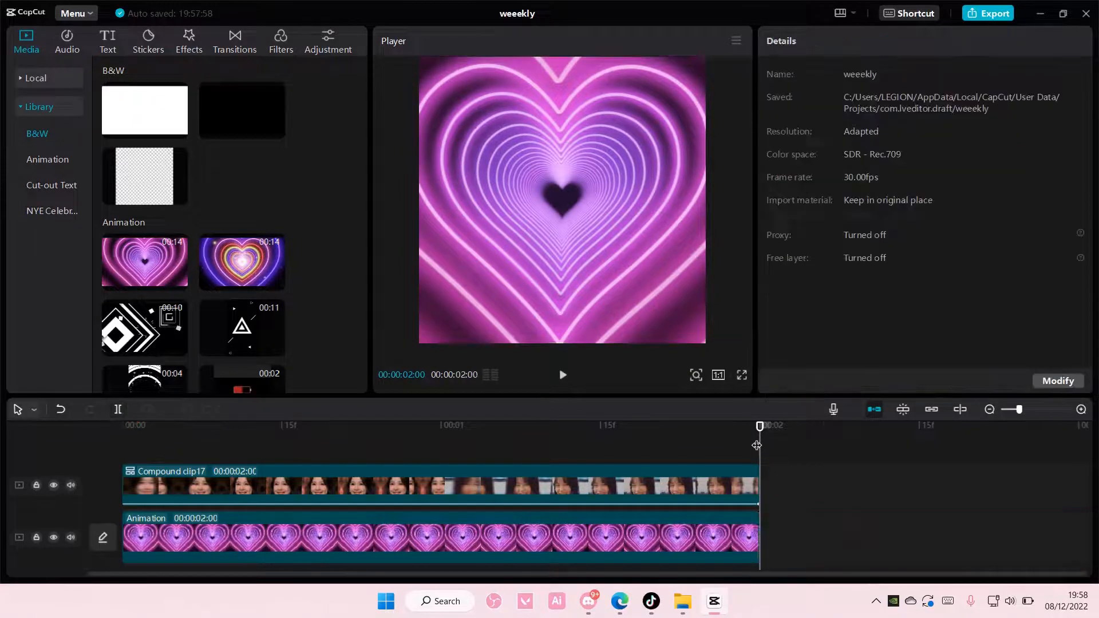
Add frame final.mp4 from the local media at the timeline start and place it on a track above the compound clip
{"action": "left_click_drag", "start_coordinate": [757, 445], "coordinate": [22, 459]}
{"action": "scroll", "coordinate": [220, 336], "scroll_direction": "down", "scroll_amount": 5}
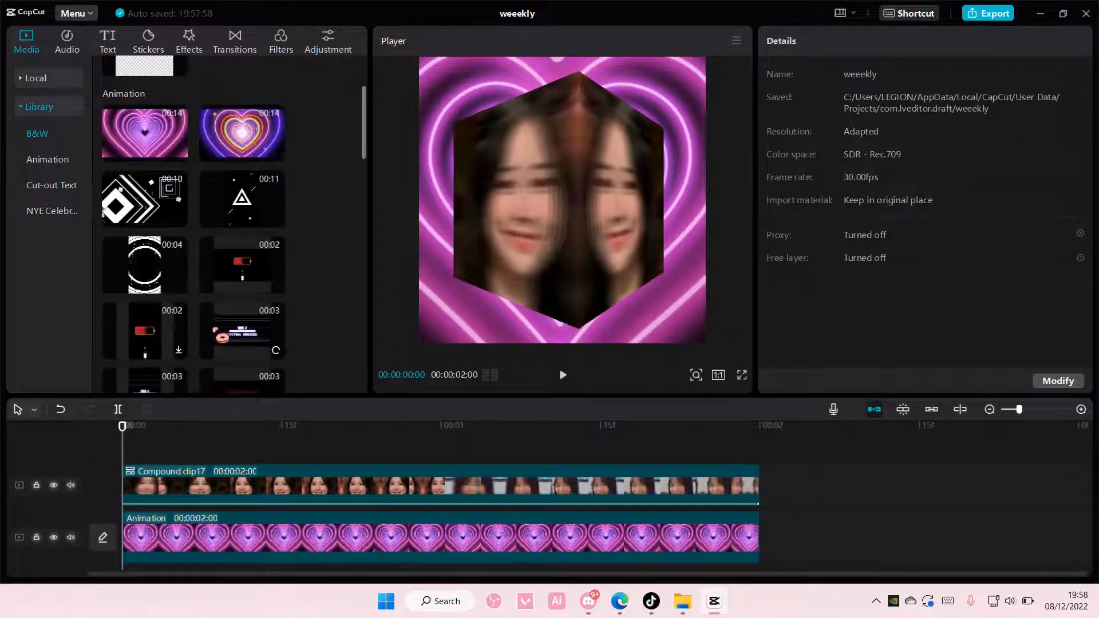
{"action": "left_click", "coordinate": [66, 83]}
{"action": "scroll", "coordinate": [260, 264], "scroll_direction": "down", "scroll_amount": 5}
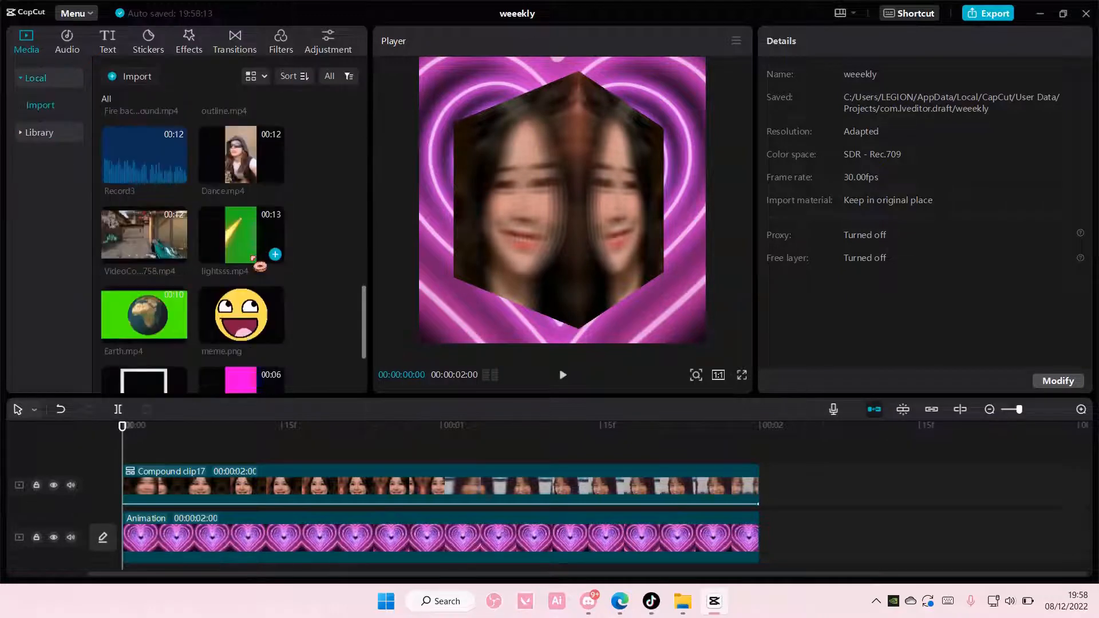
{"action": "left_click", "coordinate": [178, 362]}
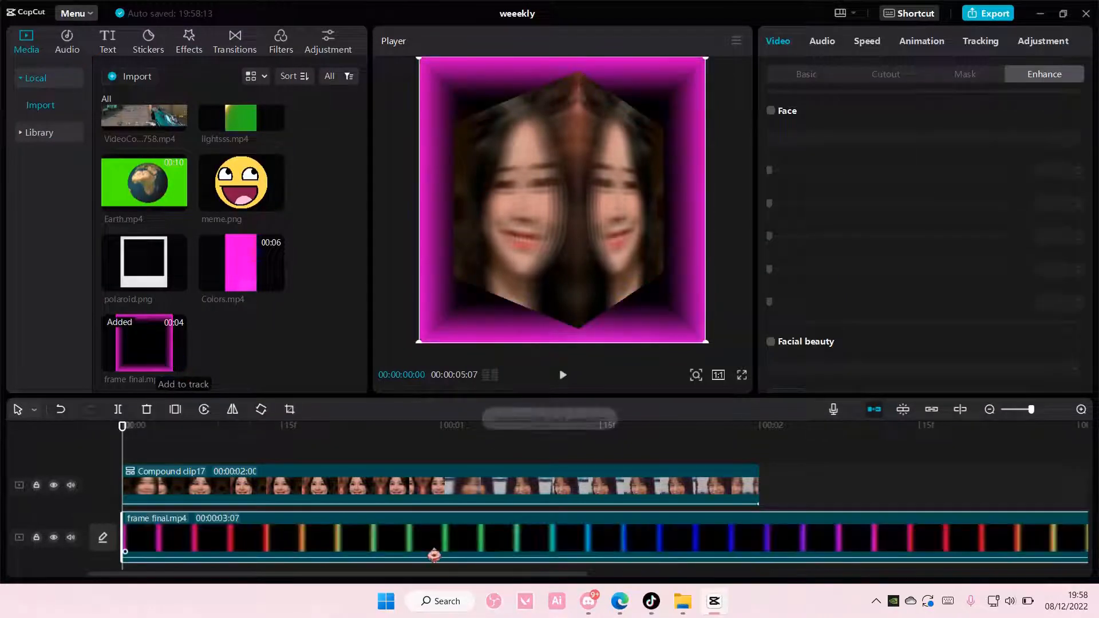
{"action": "left_click_drag", "start_coordinate": [437, 557], "coordinate": [428, 466]}
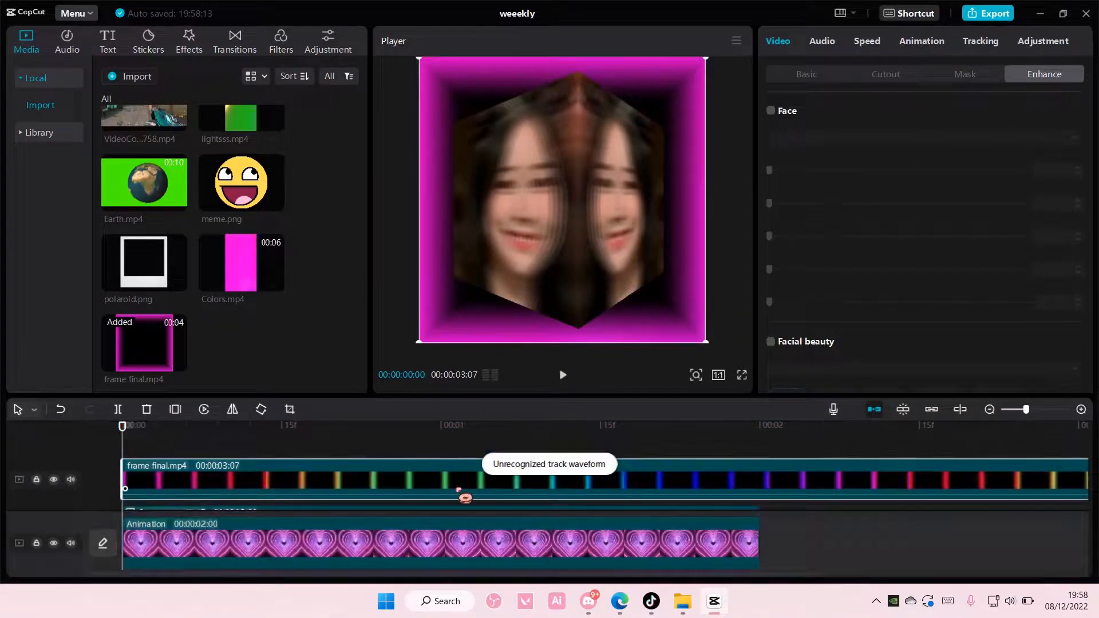
{"action": "scroll", "coordinate": [443, 487], "scroll_direction": "down", "scroll_amount": 2}
{"action": "scroll", "coordinate": [456, 467], "scroll_direction": "up", "scroll_amount": 2}
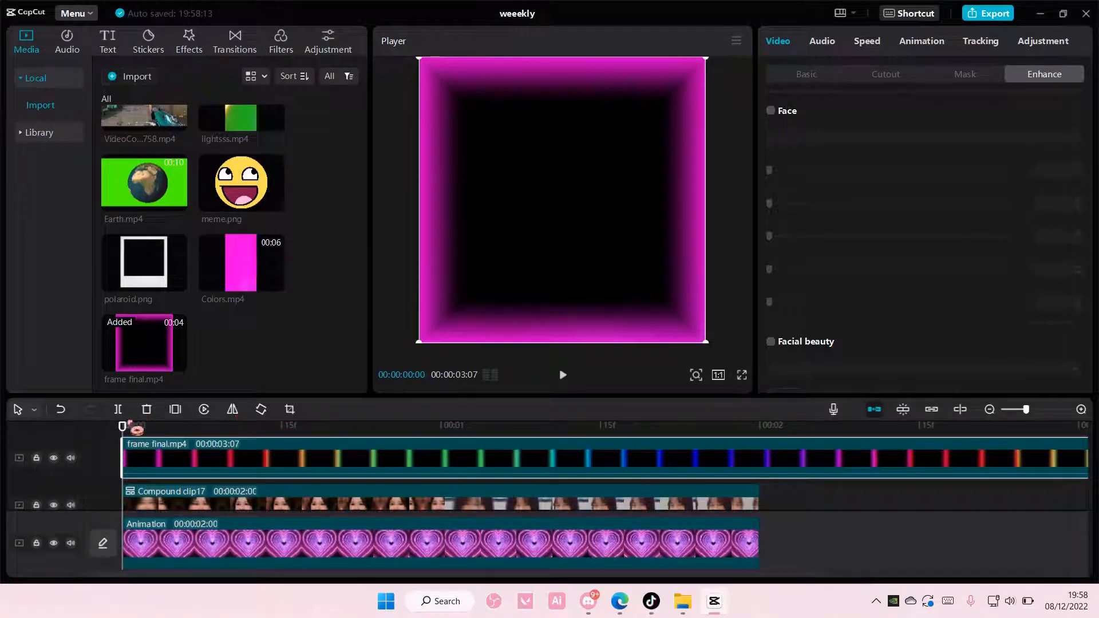
Split frame final.mp4 at 2 seconds and delete the part beyond the compound clip's end
{"action": "left_click_drag", "start_coordinate": [136, 429], "coordinate": [748, 470]}
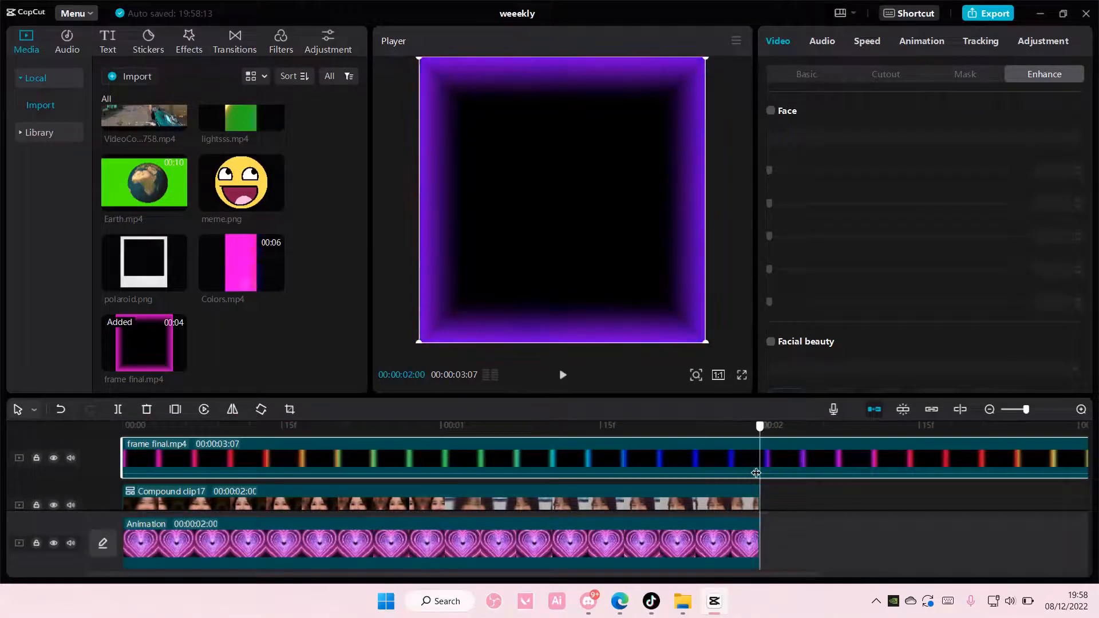
{"action": "left_click", "coordinate": [119, 410]}
{"action": "left_click", "coordinate": [835, 480]}
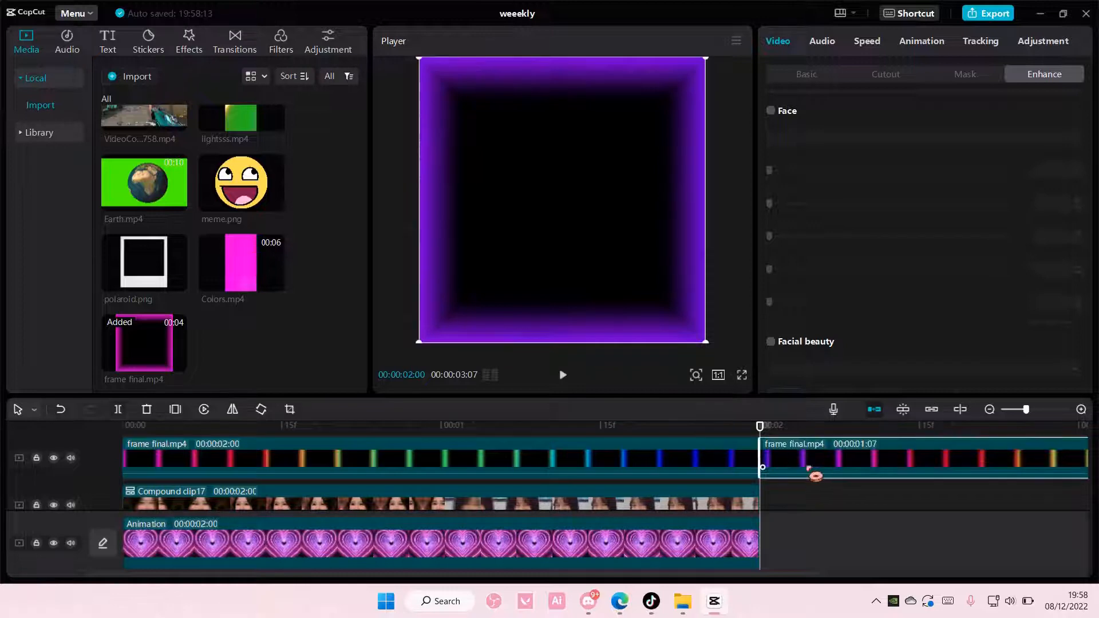
{"action": "key", "text": "Delete"}
Set the blend mode of the frame final.mp4 clip to Brighten
{"action": "left_click", "coordinate": [754, 457]}
{"action": "left_click_drag", "start_coordinate": [653, 425], "coordinate": [643, 422]}
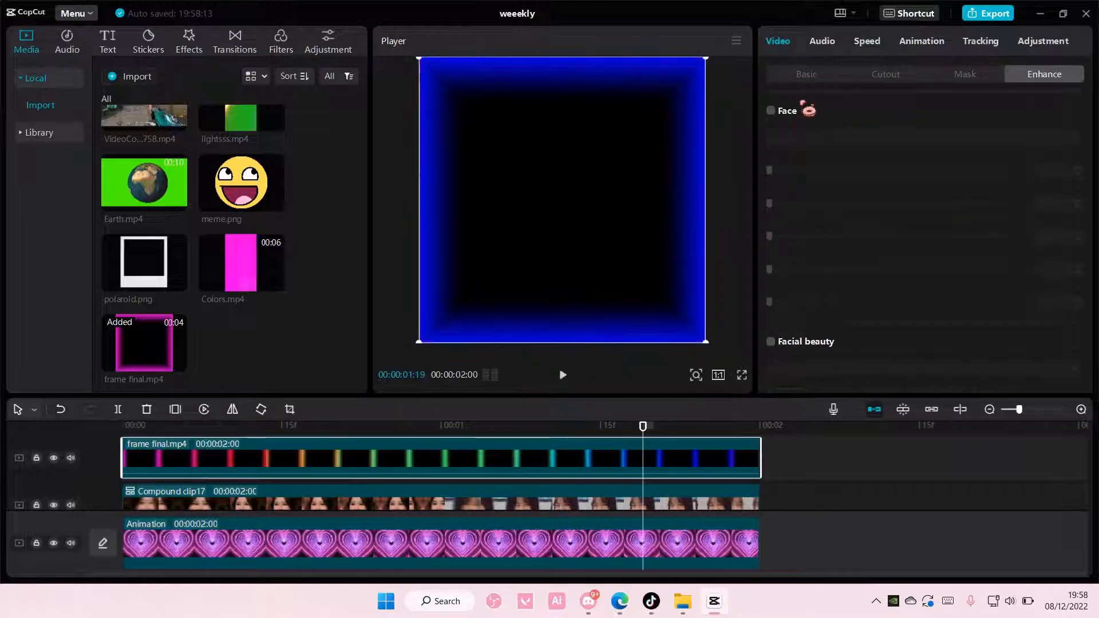
{"action": "left_click", "coordinate": [807, 75]}
{"action": "scroll", "coordinate": [923, 272], "scroll_direction": "down", "scroll_amount": 3}
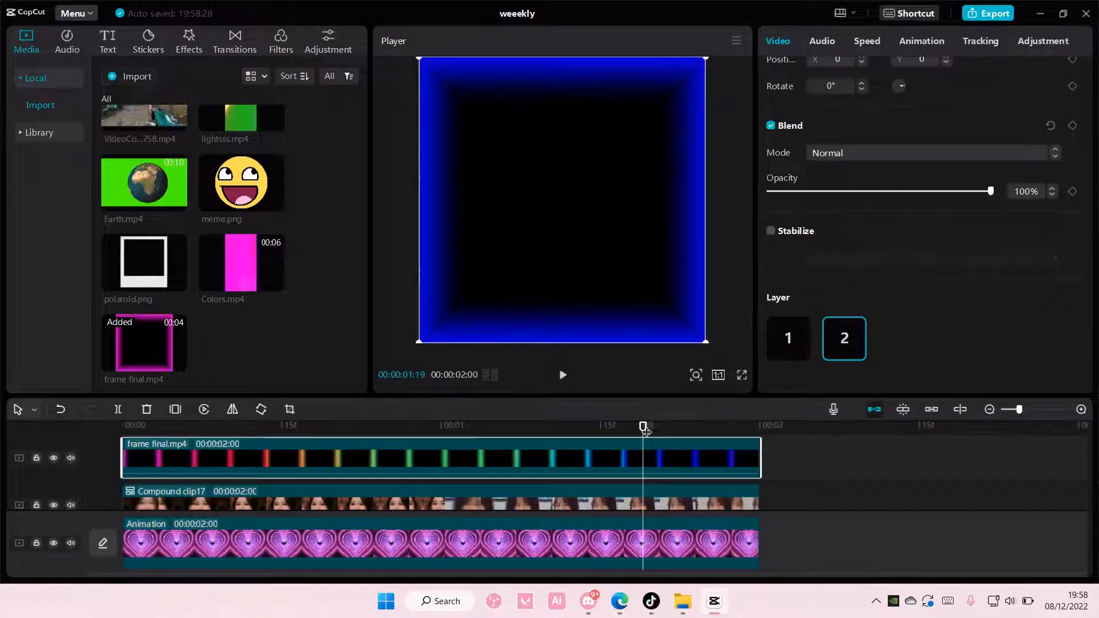
{"action": "left_click_drag", "start_coordinate": [645, 430], "coordinate": [22, 411]}
{"action": "scroll", "coordinate": [897, 213], "scroll_direction": "up", "scroll_amount": 3}
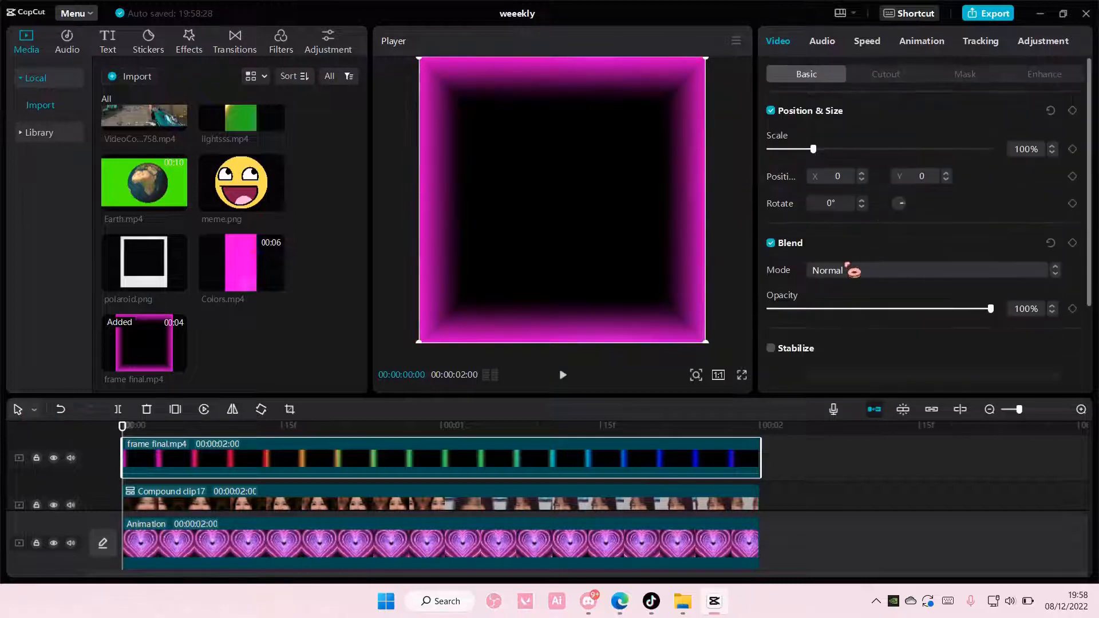
{"action": "left_click", "coordinate": [851, 269]}
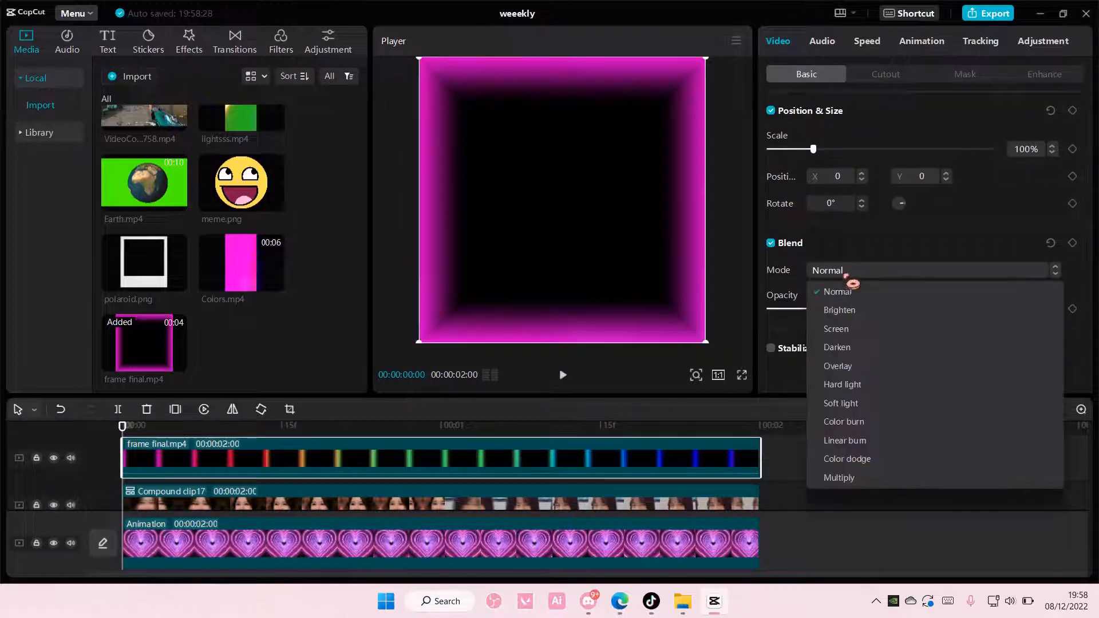
{"action": "left_click", "coordinate": [857, 312]}
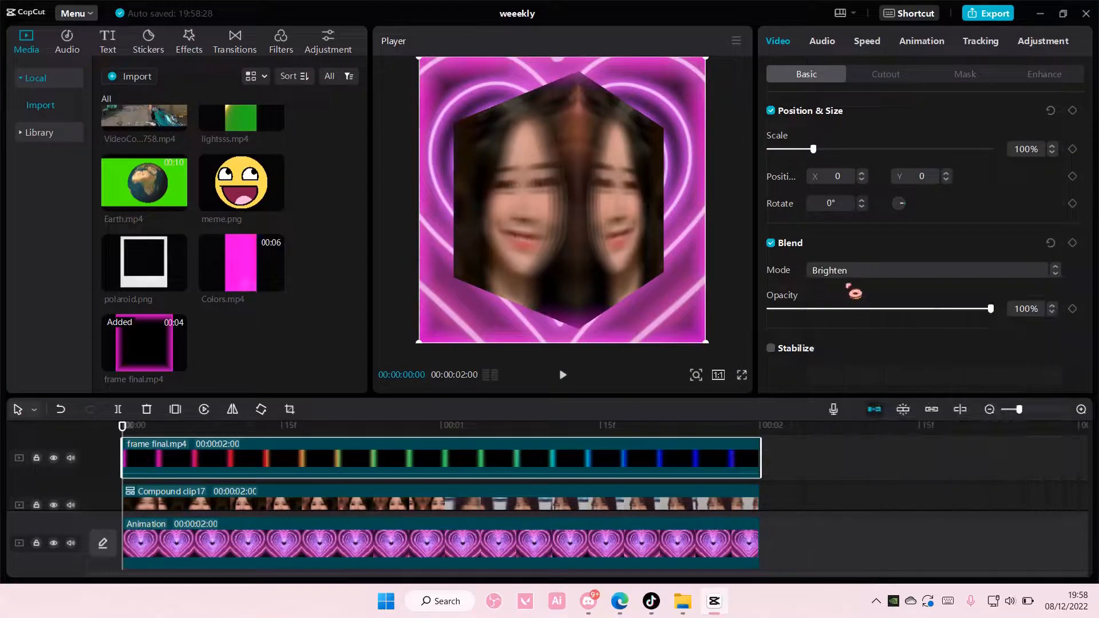
Apply the Cube 4 Combo animation to frame final.mp4 and return the playhead to the start
{"action": "left_click", "coordinate": [920, 50]}
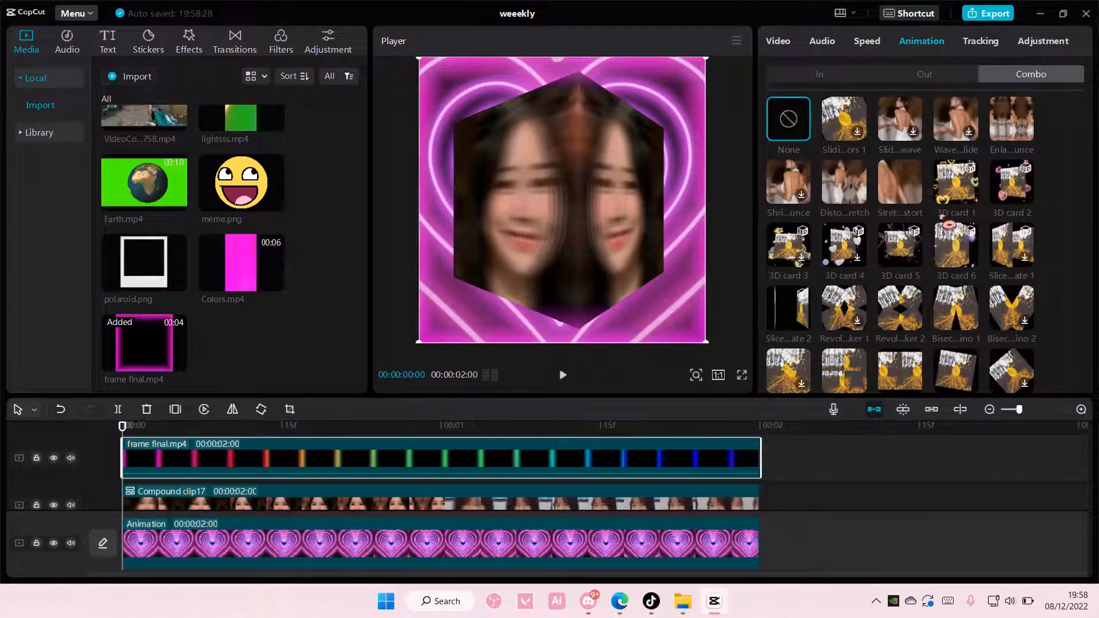
{"action": "scroll", "coordinate": [927, 241], "scroll_direction": "down", "scroll_amount": 5}
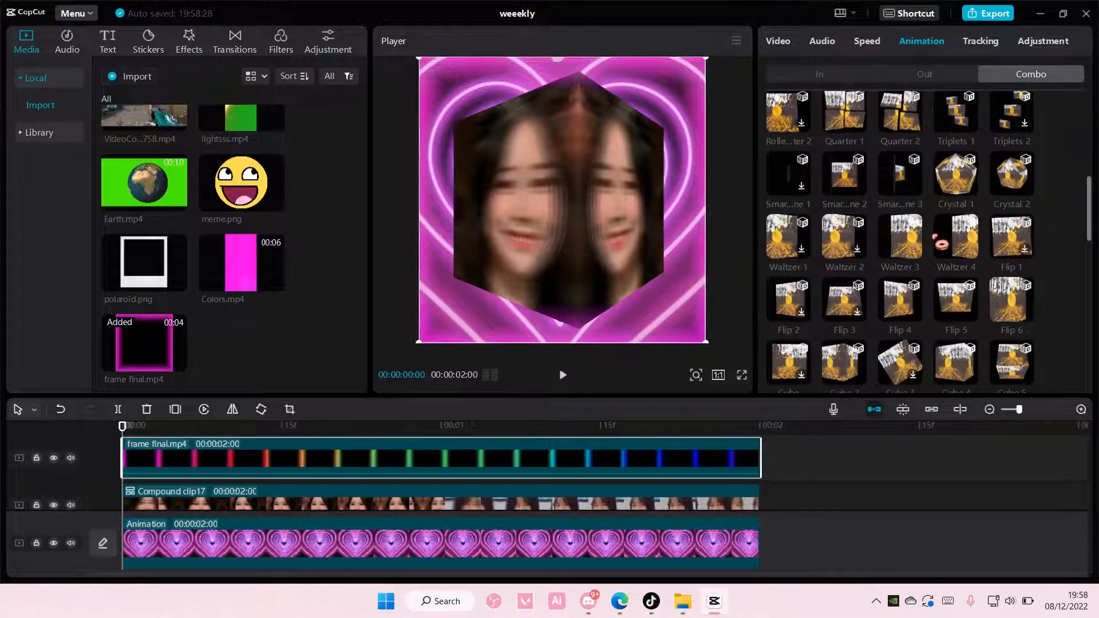
{"action": "scroll", "coordinate": [938, 243], "scroll_direction": "down", "scroll_amount": 1}
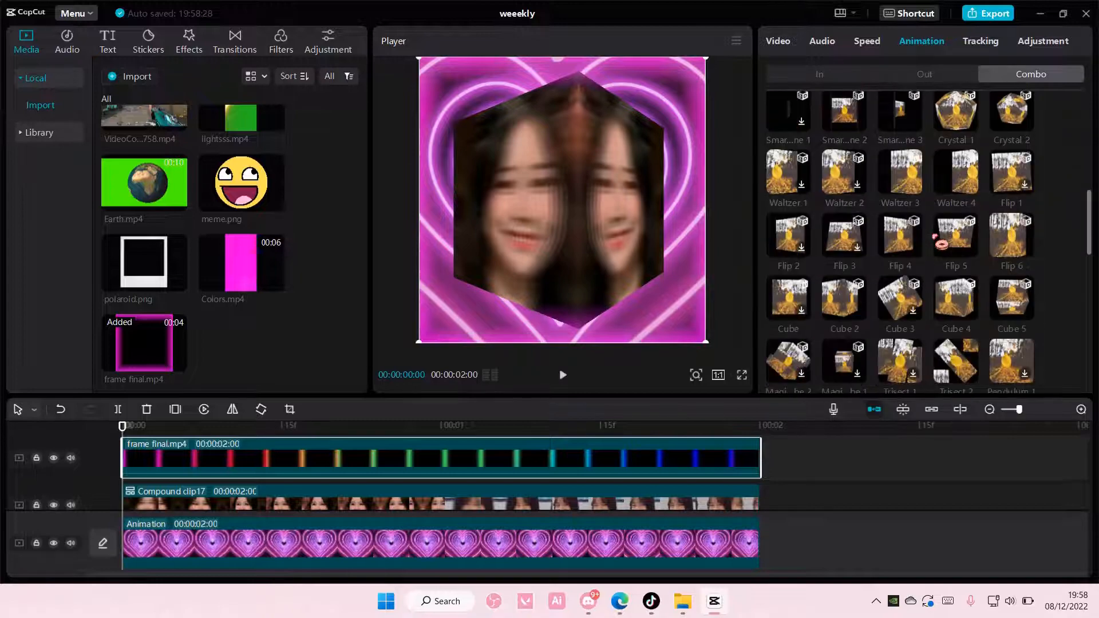
{"action": "left_click", "coordinate": [954, 298]}
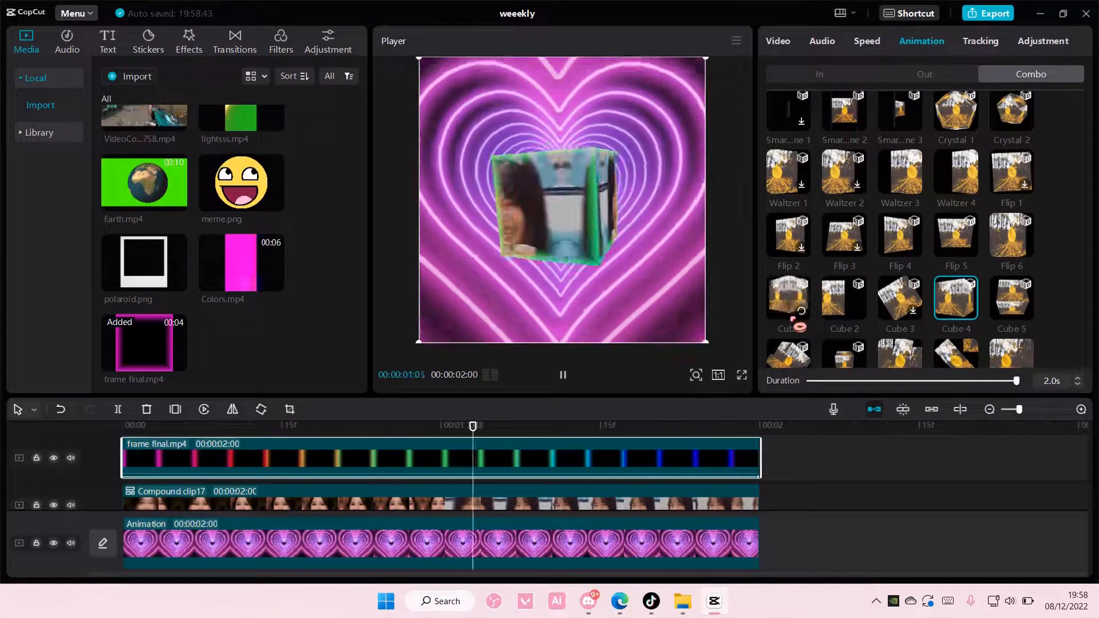
{"action": "left_click_drag", "start_coordinate": [755, 413], "coordinate": [84, 411]}
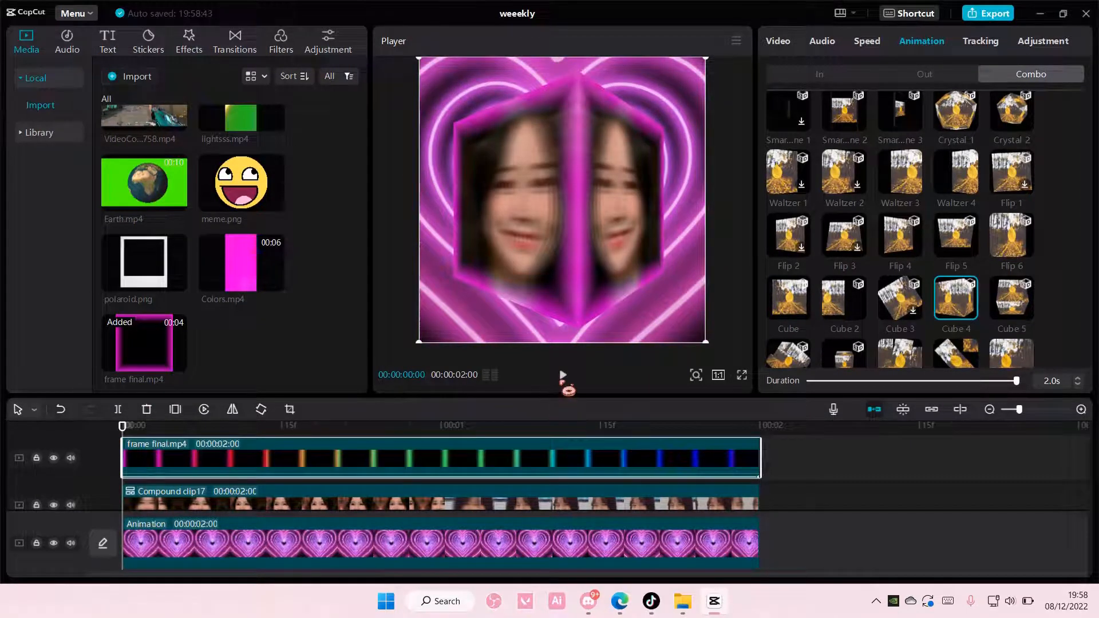
Play the two-second edit repeatedly from the start to check the framed photo cube's Cube 4 animation over the heart background
{"action": "left_click", "coordinate": [562, 375]}
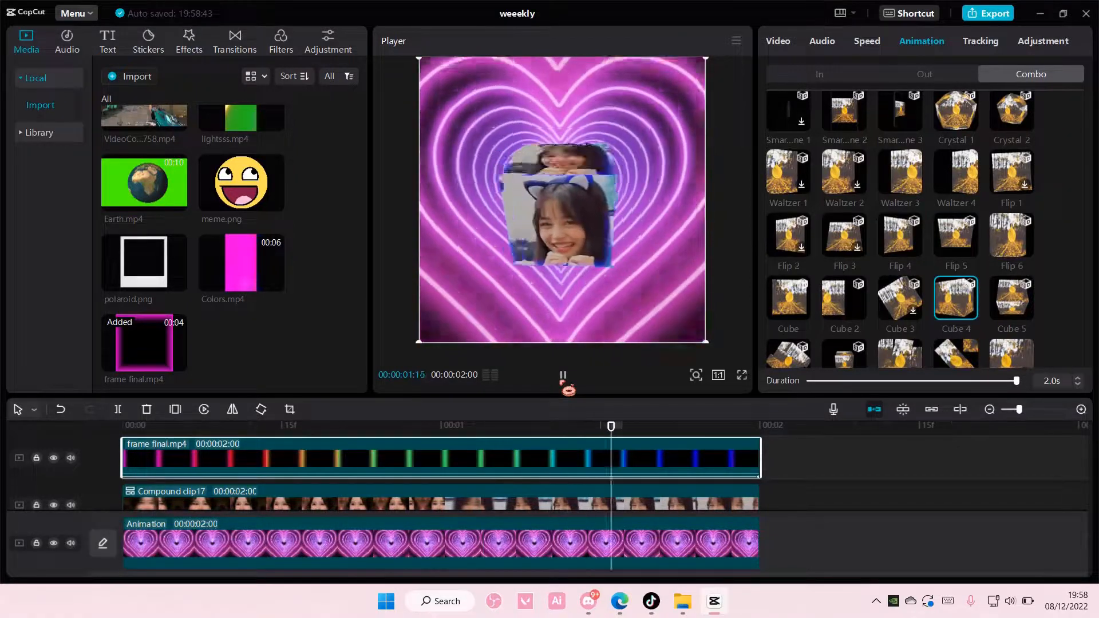
{"action": "left_click_drag", "start_coordinate": [426, 418], "coordinate": [1, 403]}
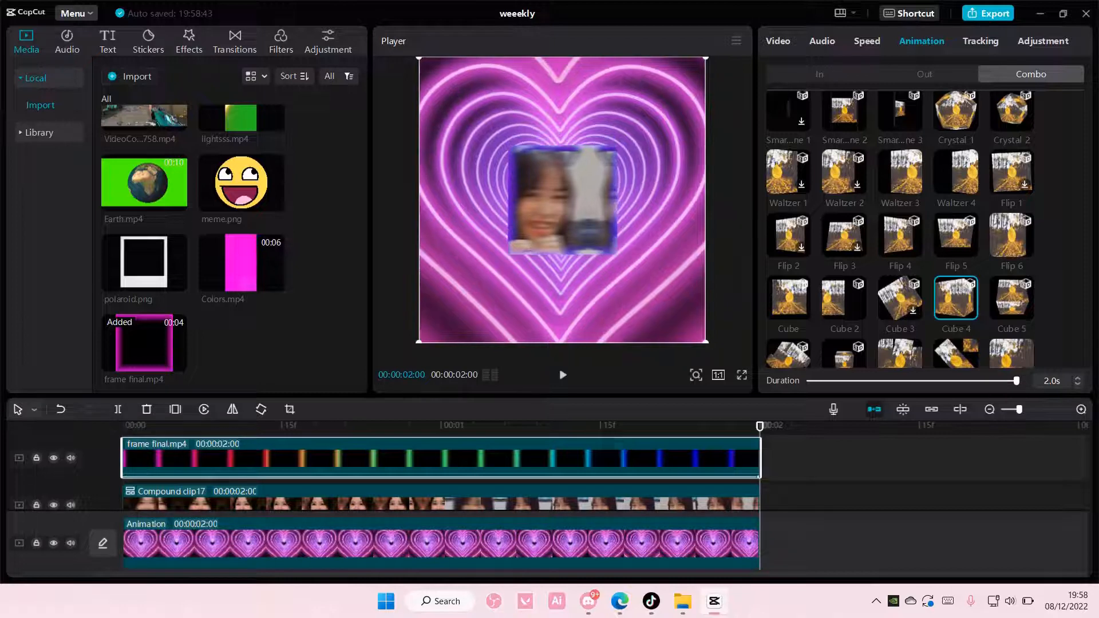
{"action": "key", "text": "space"}
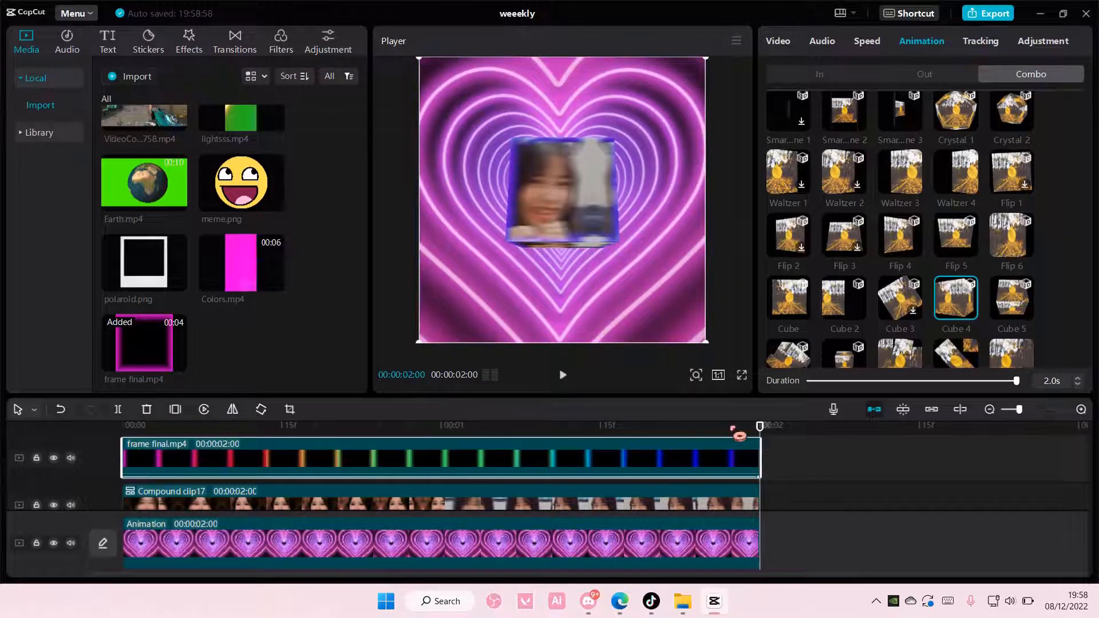
{"action": "left_click_drag", "start_coordinate": [760, 429], "coordinate": [71, 441]}
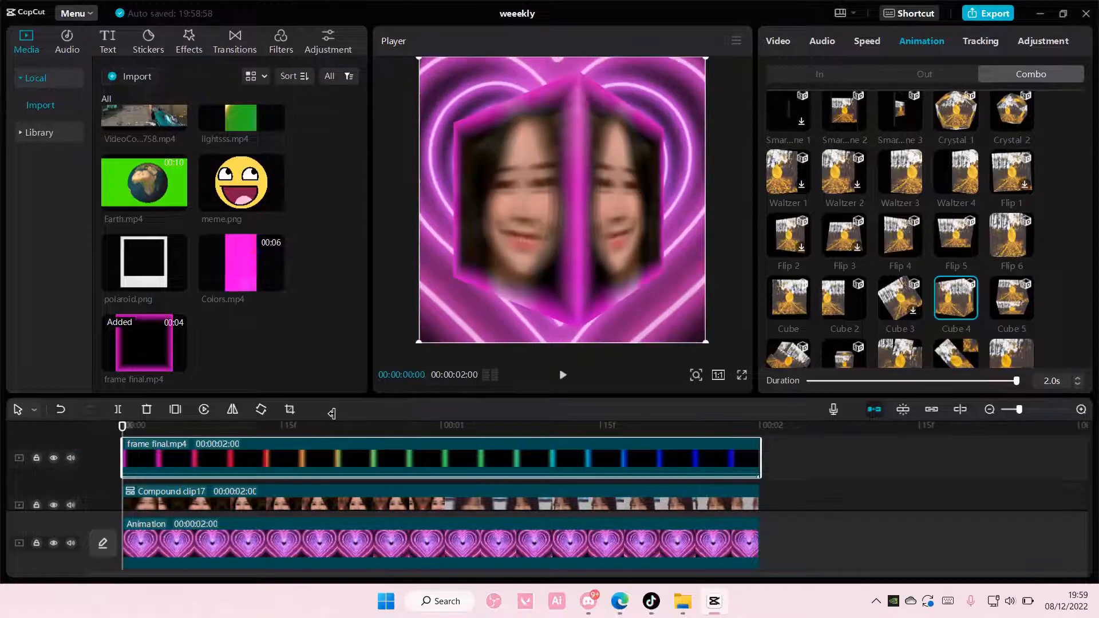
{"action": "left_click", "coordinate": [563, 380]}
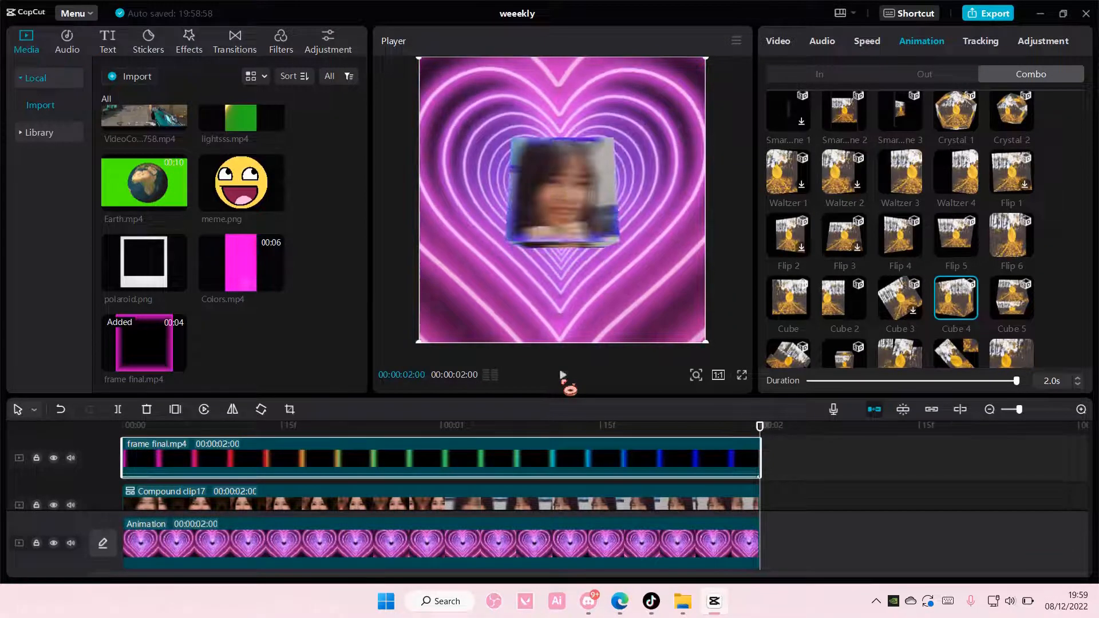
{"action": "scroll", "coordinate": [967, 252], "scroll_direction": "down", "scroll_amount": 3}
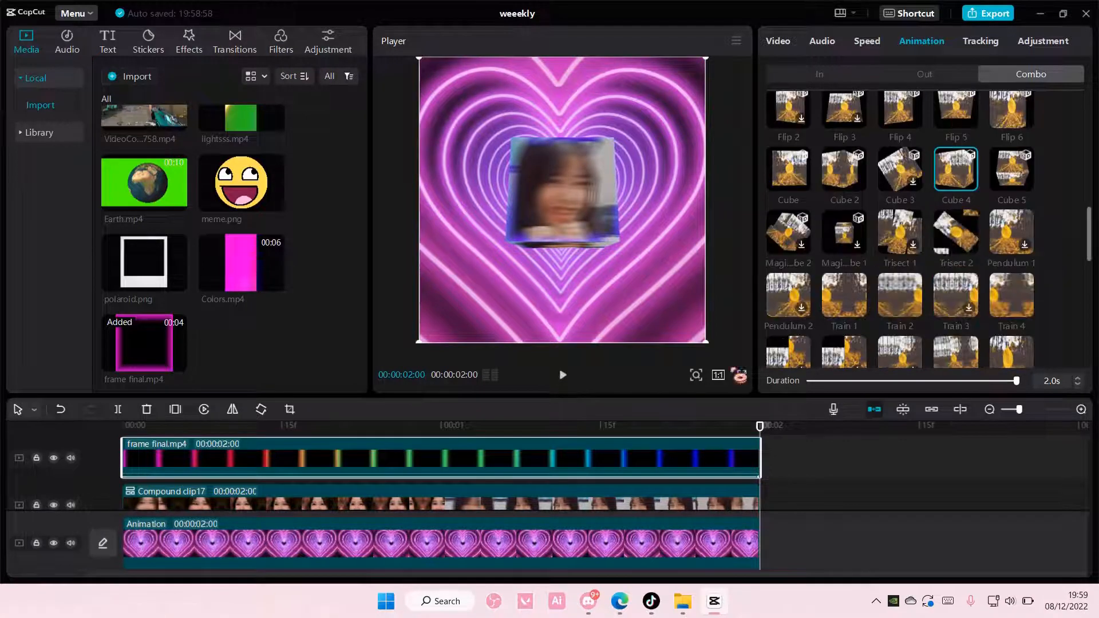